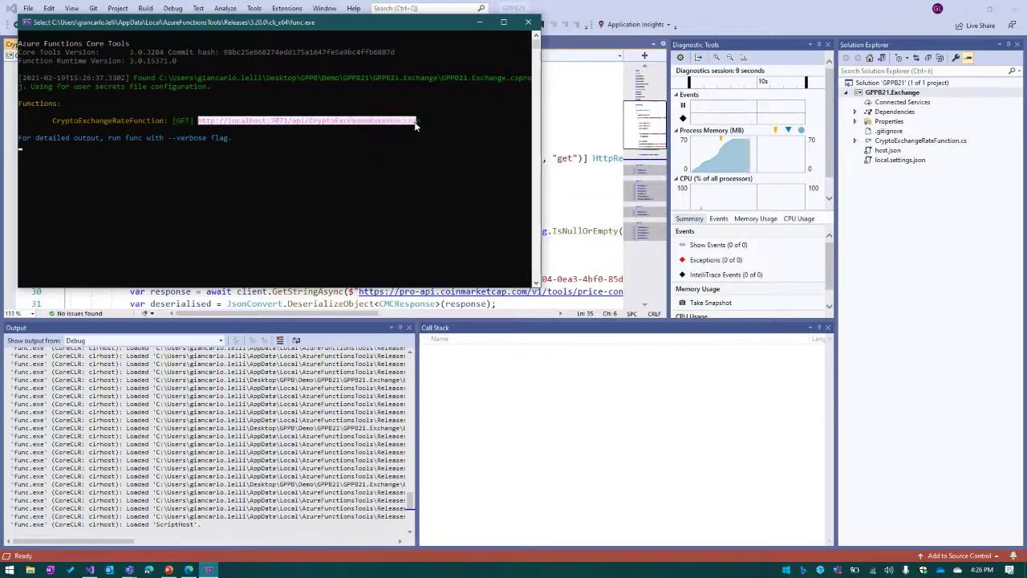
right_click(416, 125)
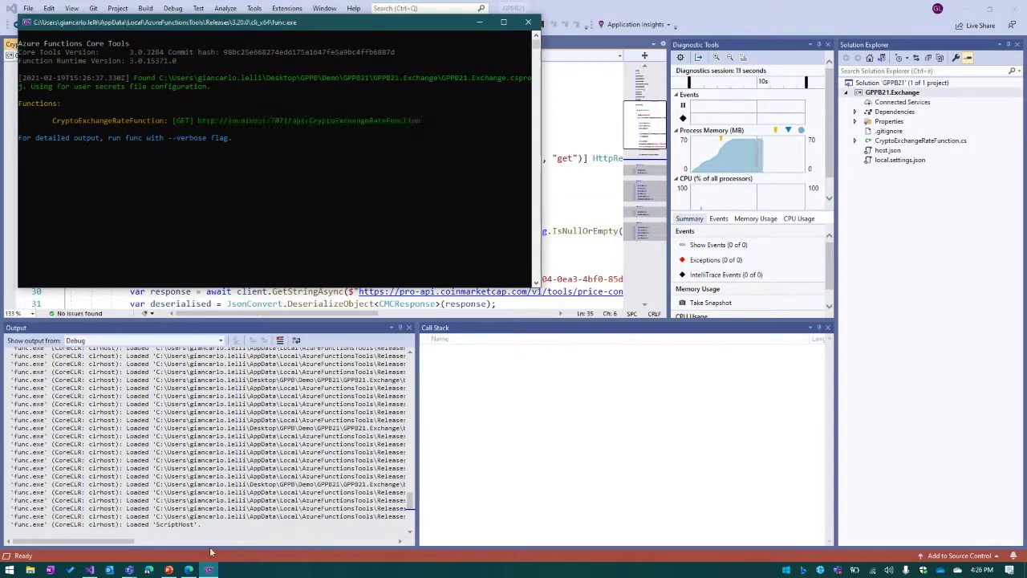
click(189, 570)
text(http://localhost:7071/api/CryptoExchangeRateFunction)
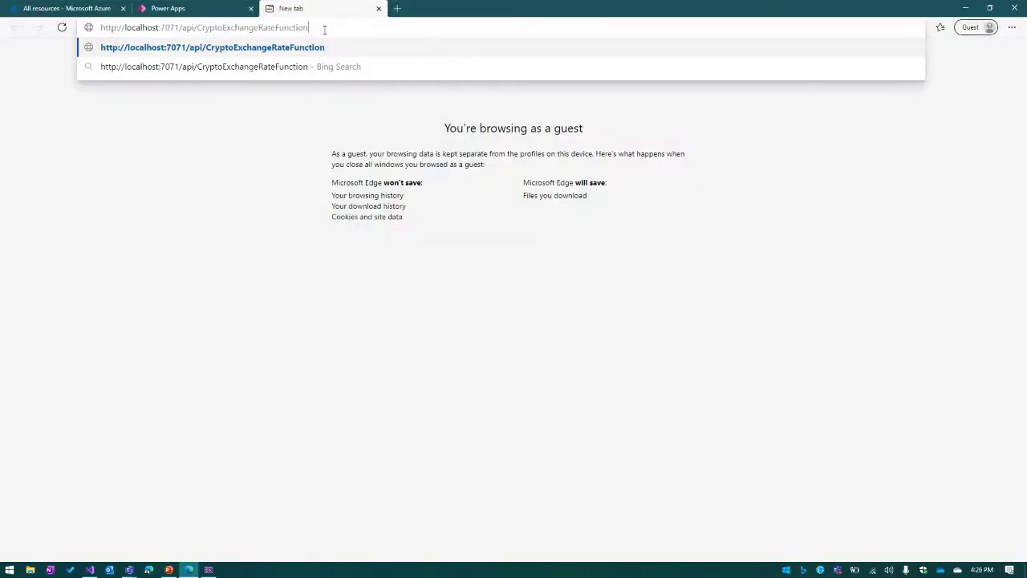
text(?ticker)
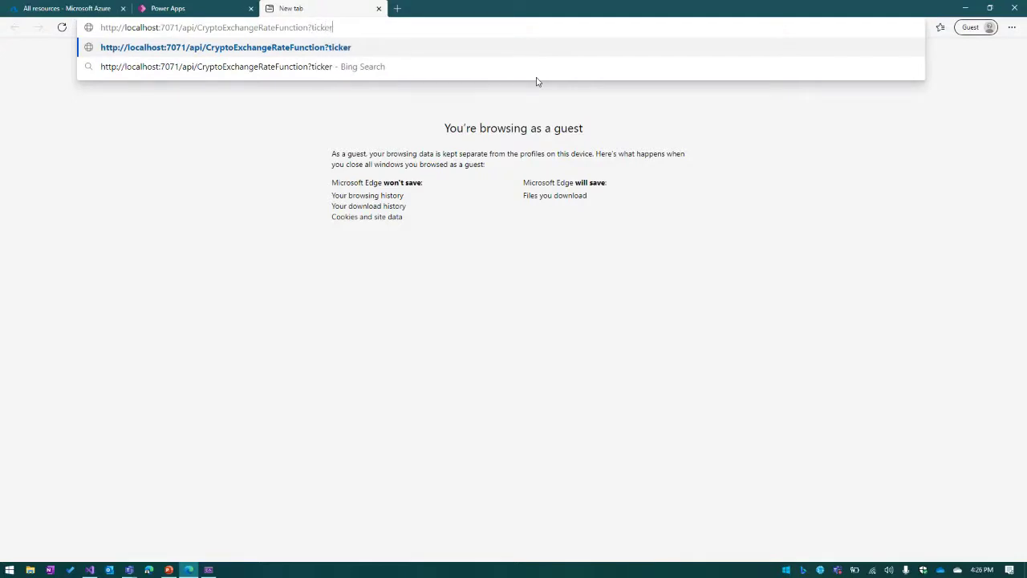
text(_one=)
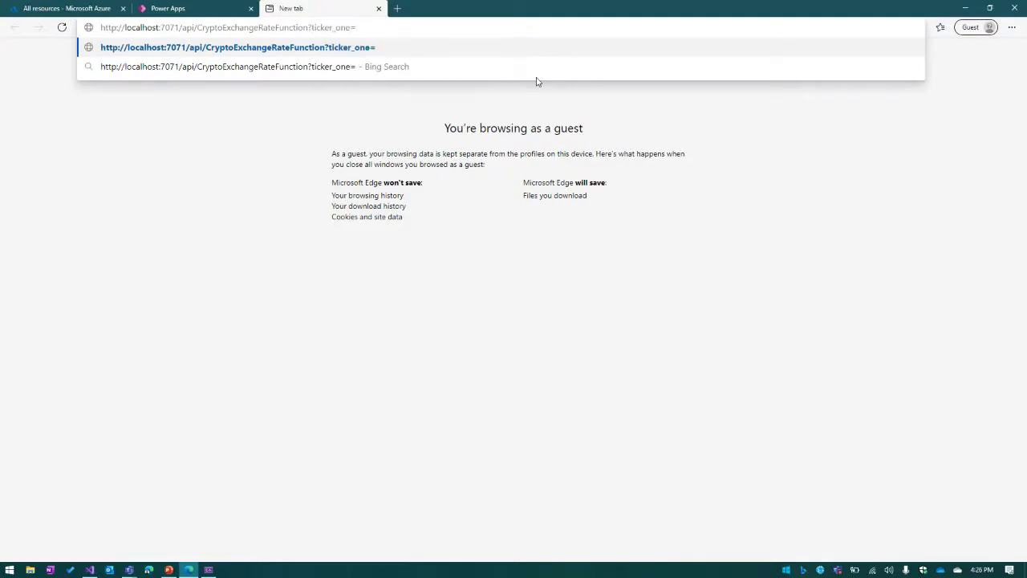
text(EUR&ticker_)
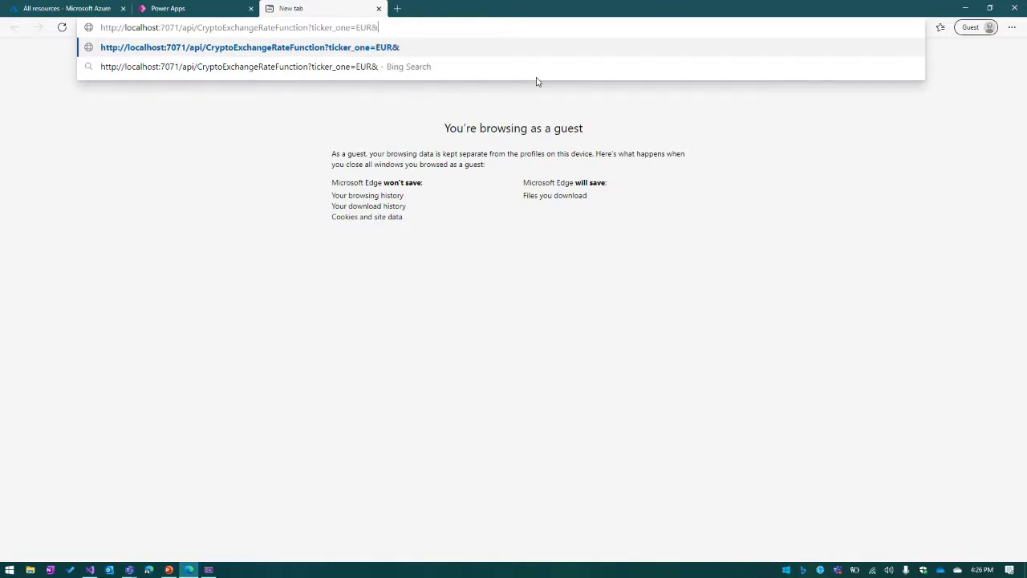
text(two)
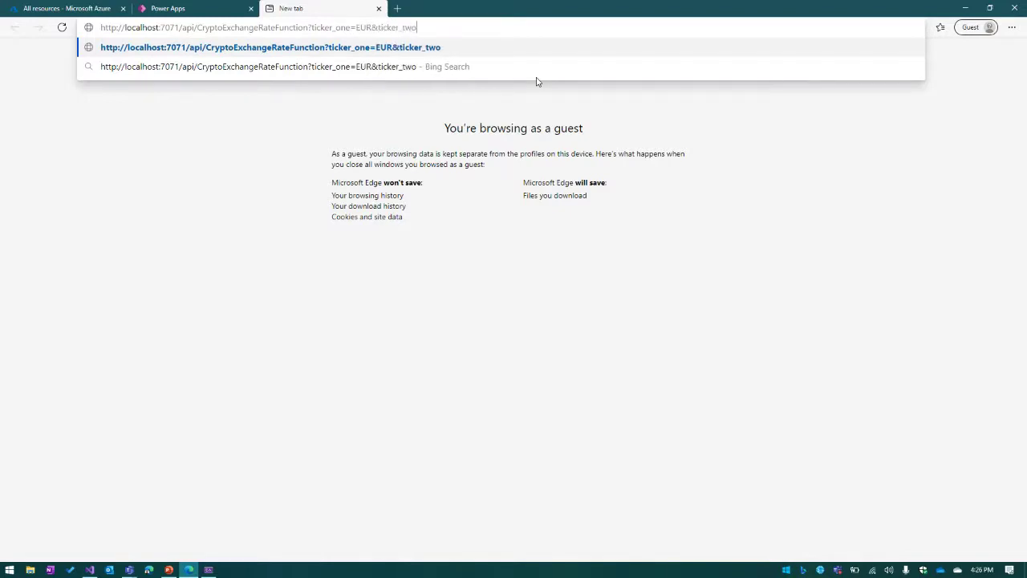
text(=USD)
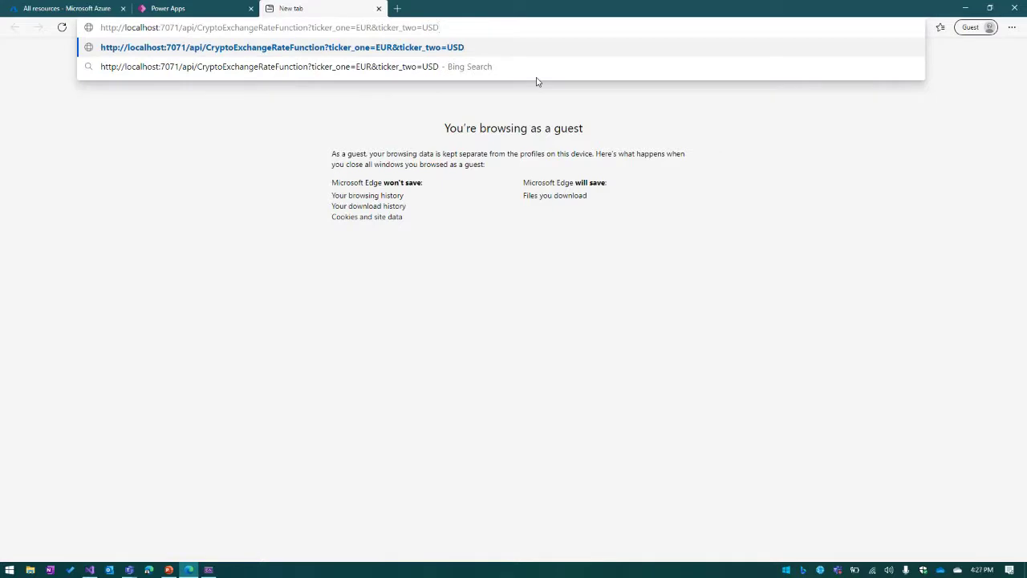
text(&amount)
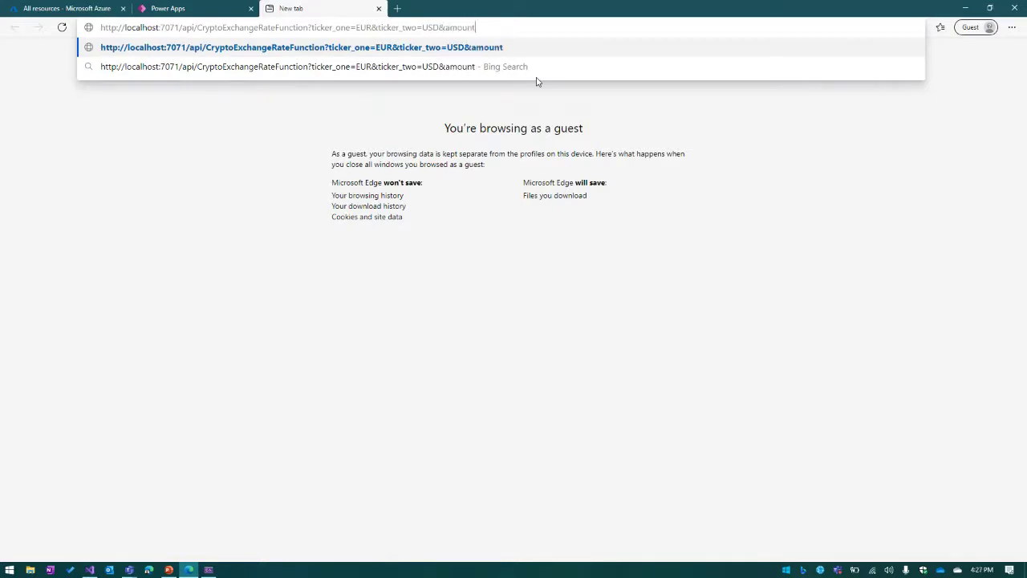
text(=1)
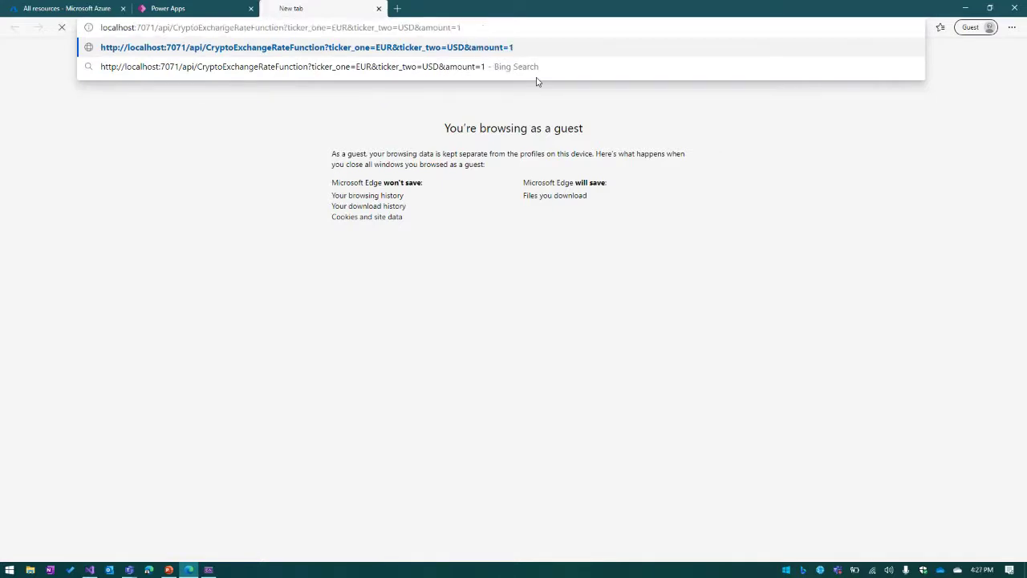
key(Return)
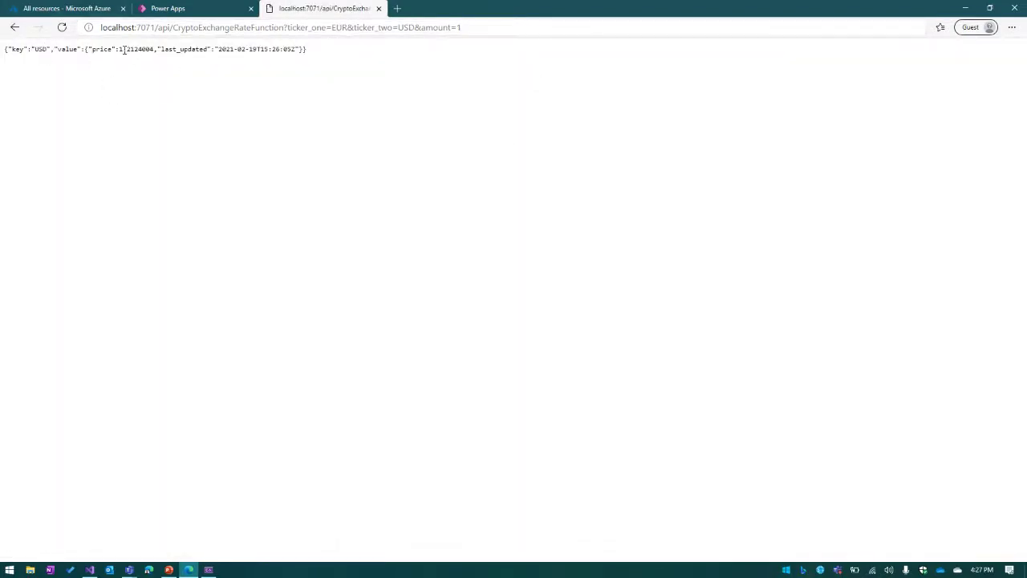
Step: Examine the price and the rest of the JSON response returned by the local function
drag(119, 49, 132, 50)
click(175, 106)
drag(342, 51, 37, 59)
click(357, 140)
Step: Bring up the Azure Functions Core Tools console and close it to end the local debugging session
click(209, 570)
drag(372, 26, 435, 80)
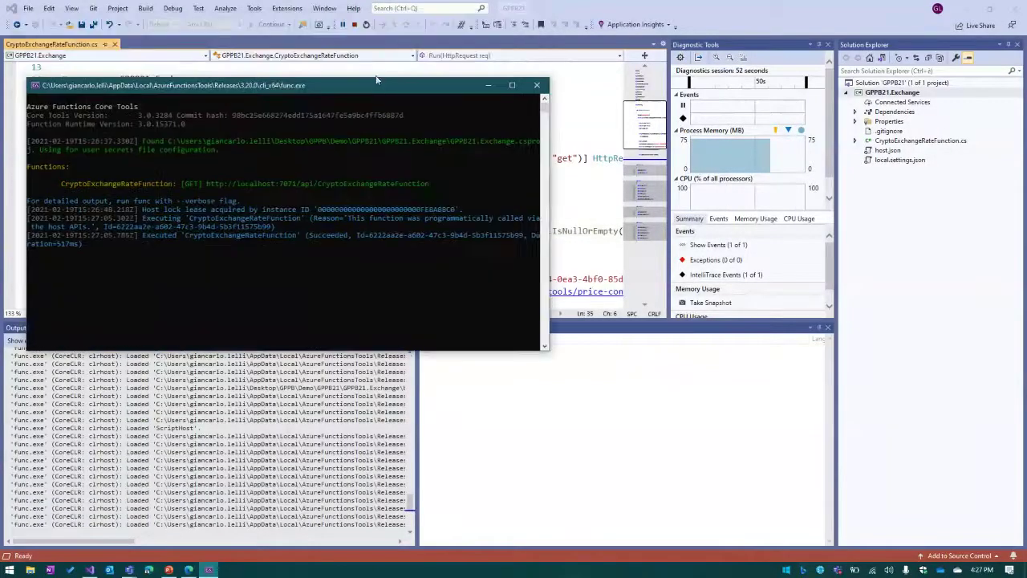
click(543, 81)
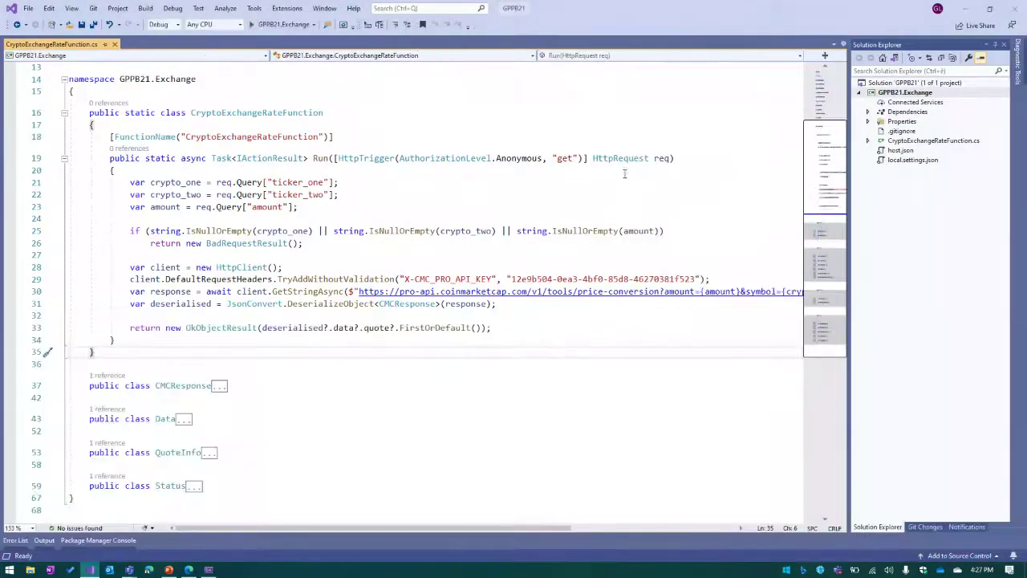
click(417, 399)
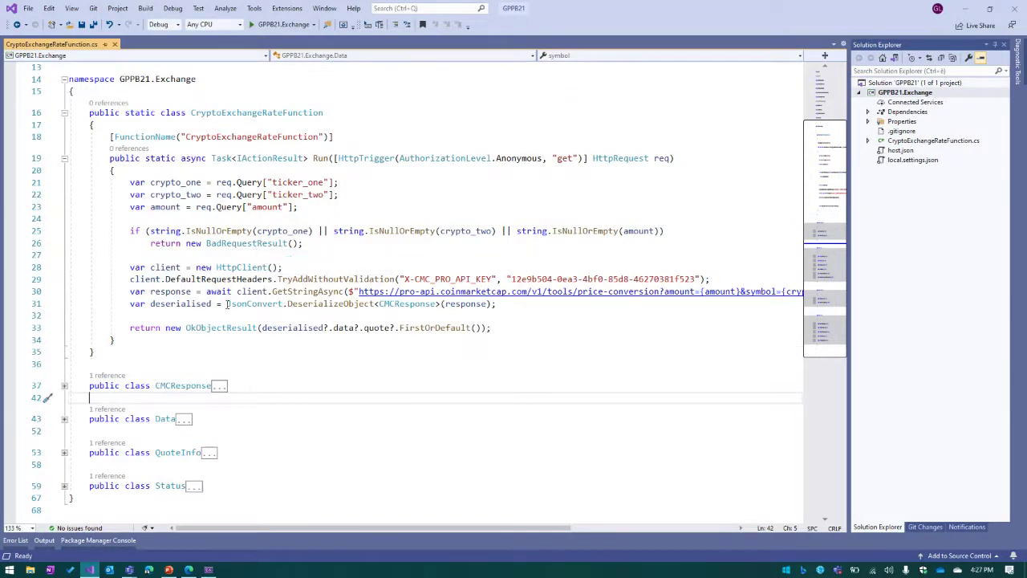
click(154, 353)
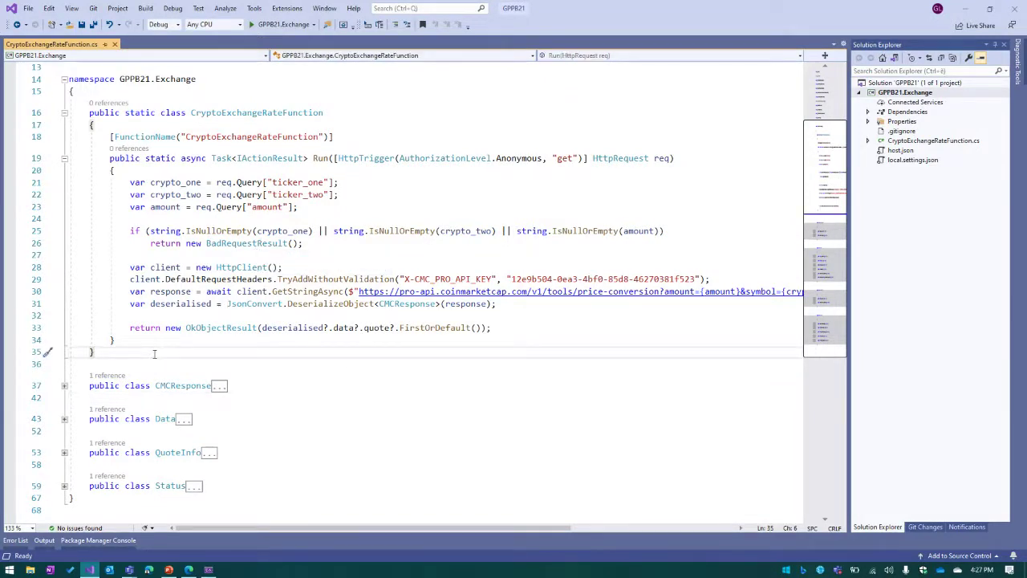
click(90, 569)
click(91, 568)
Step: Switch to the Azure portal in the browser and review the overview of the GPPB21 Function App
click(188, 570)
click(61, 9)
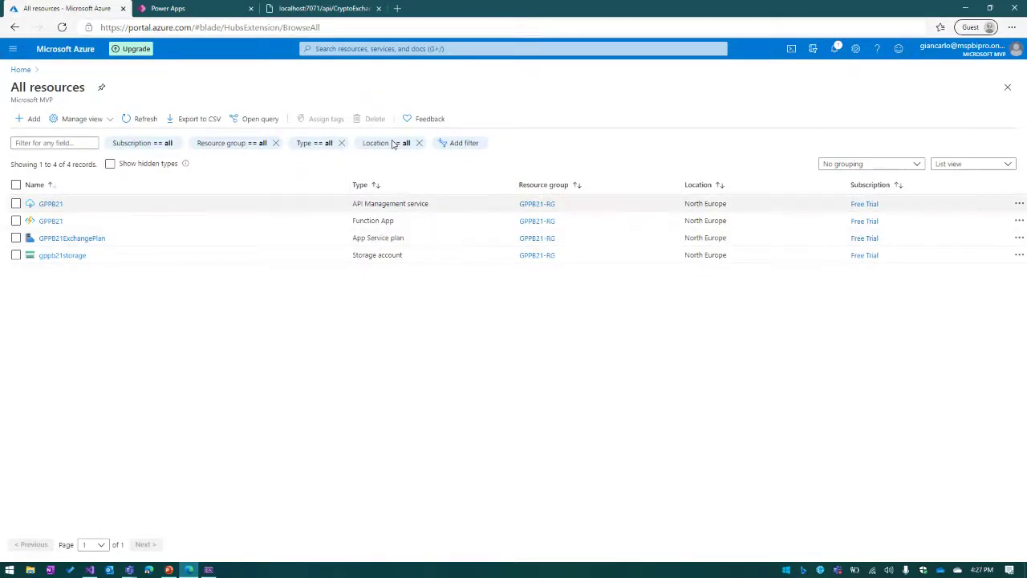
click(50, 221)
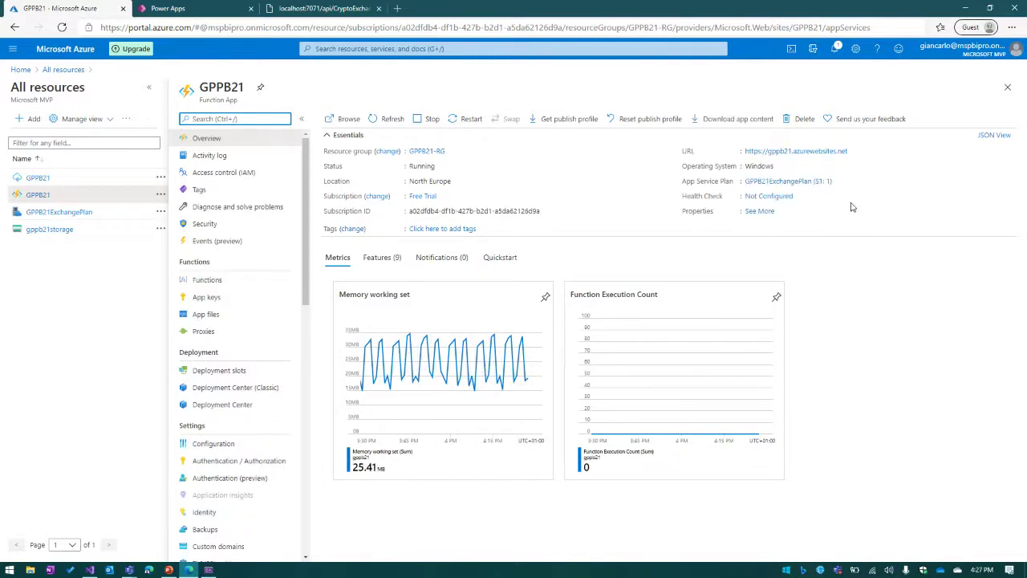
scroll(244, 323, down, 2)
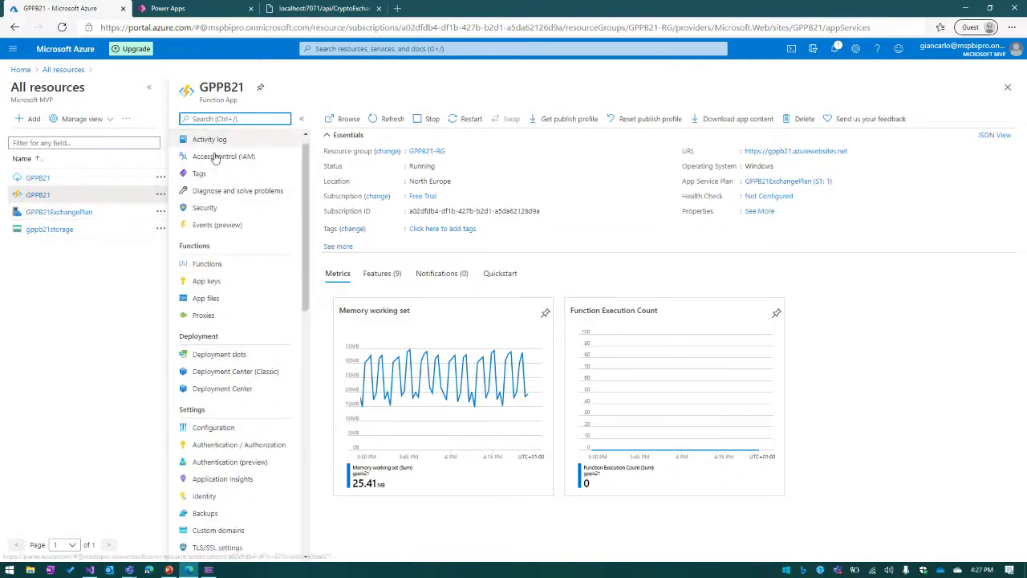
scroll(246, 346, up, 2)
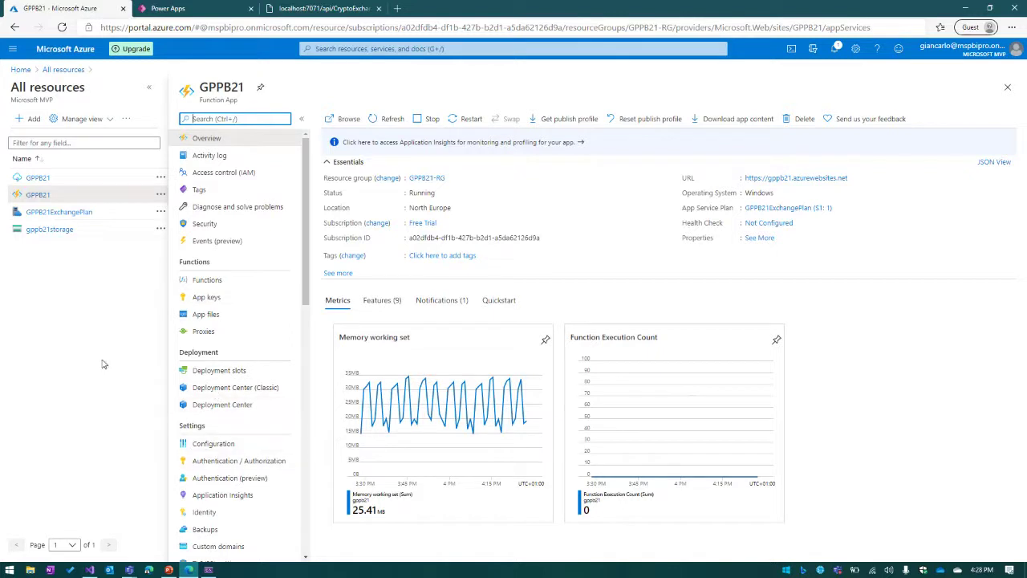
Step: Open the list of APIs in the GPPB21 API Management service
click(38, 178)
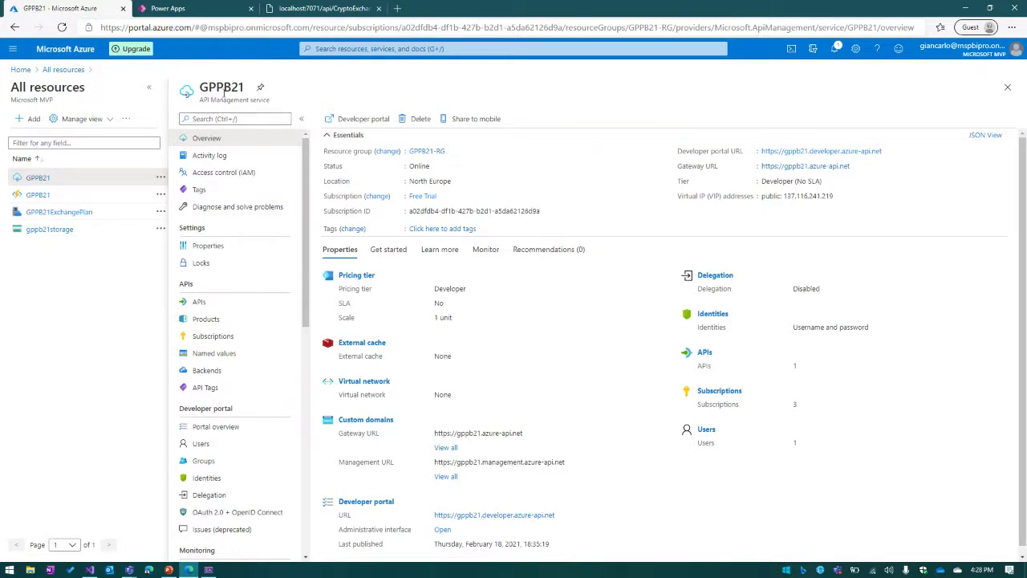
click(201, 301)
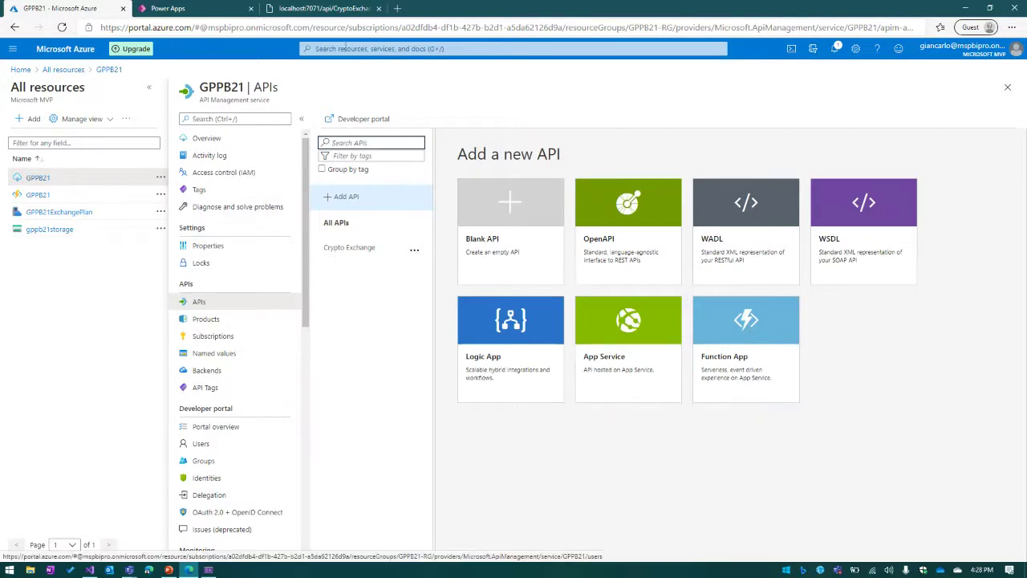
click(743, 341)
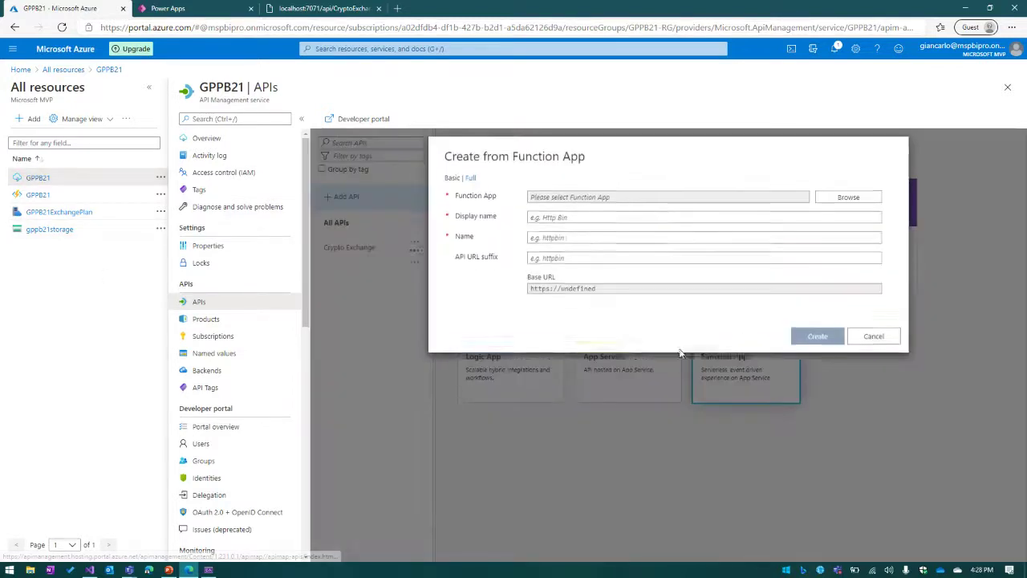
click(840, 212)
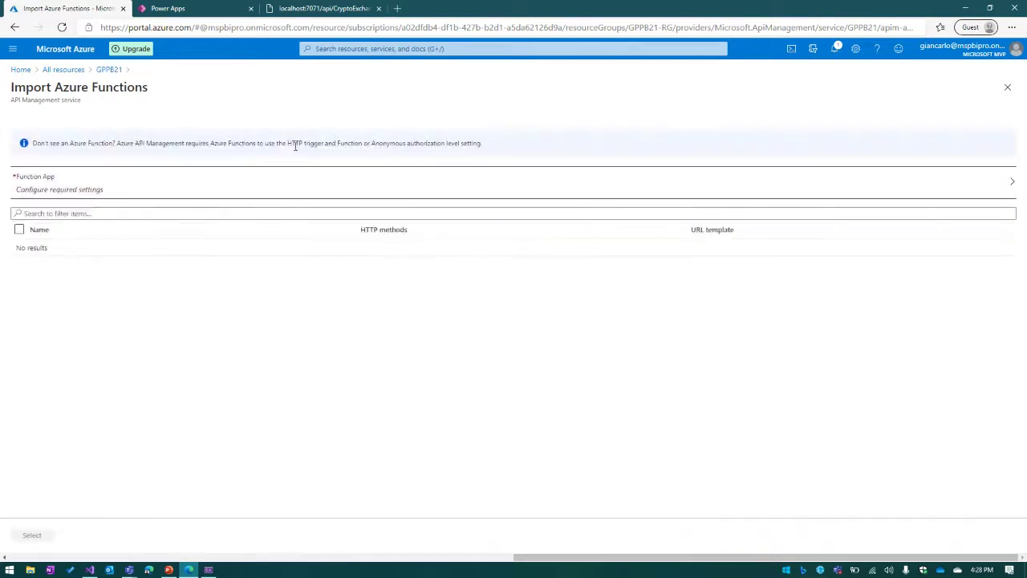
click(96, 191)
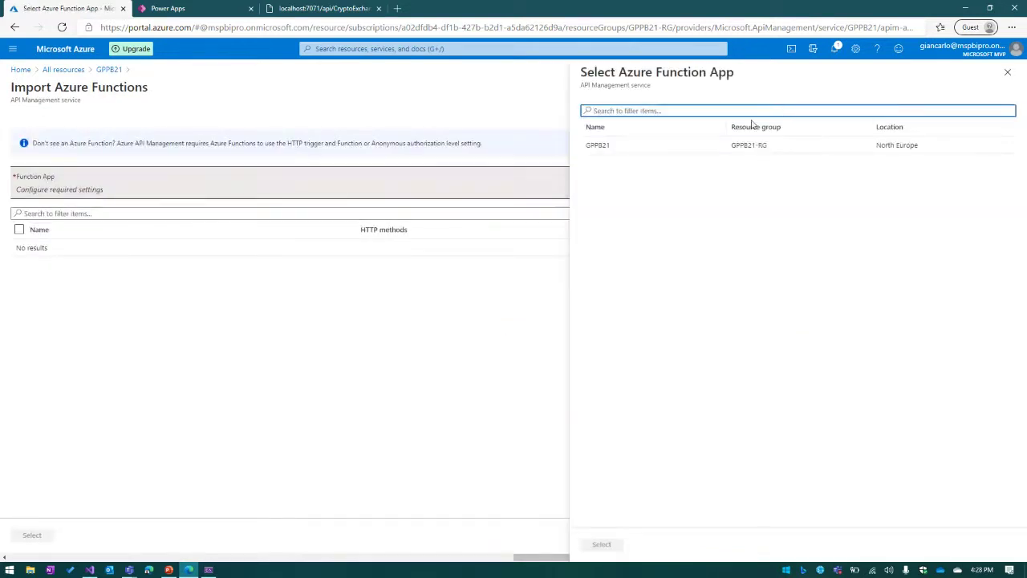
click(702, 146)
click(602, 545)
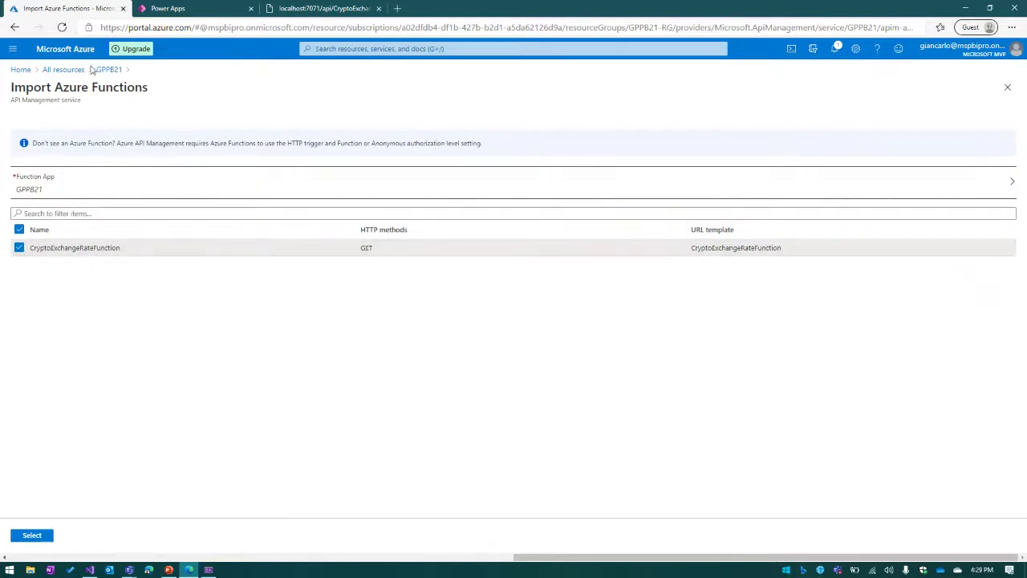
click(1008, 87)
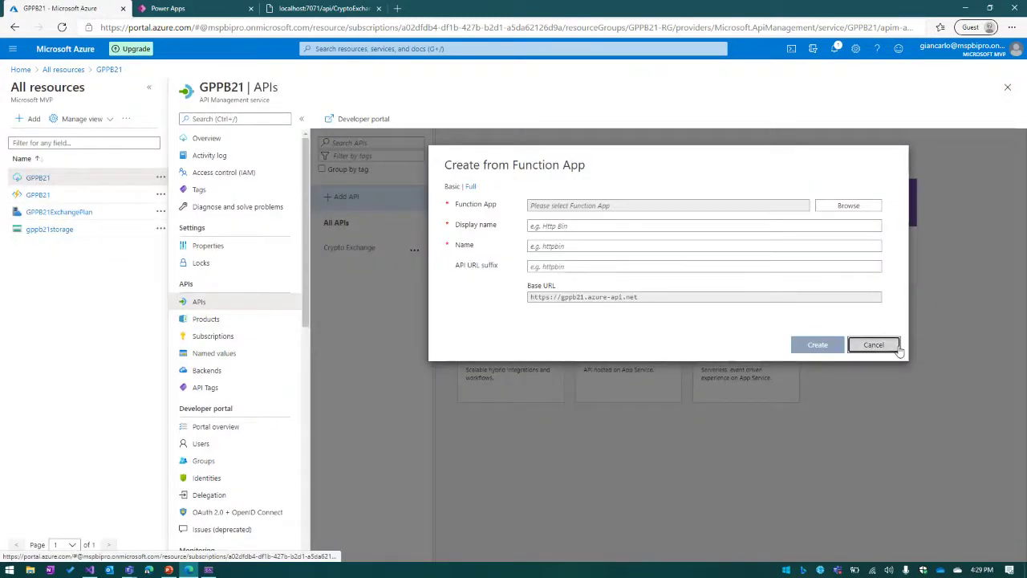
click(874, 345)
Step: Review the Crypto Exchange API's GET operation design and its general, subscription and security settings
click(360, 249)
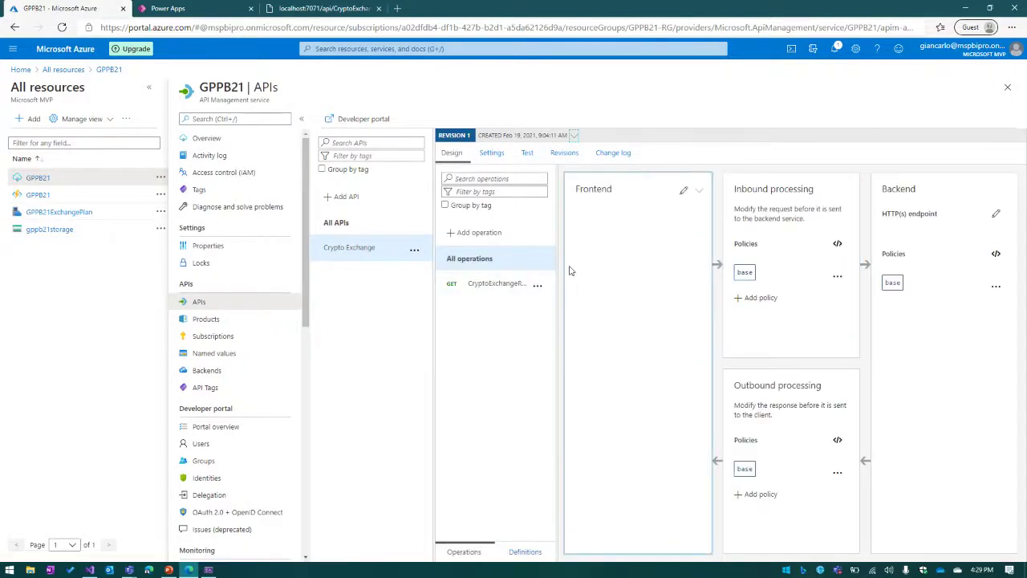
click(482, 290)
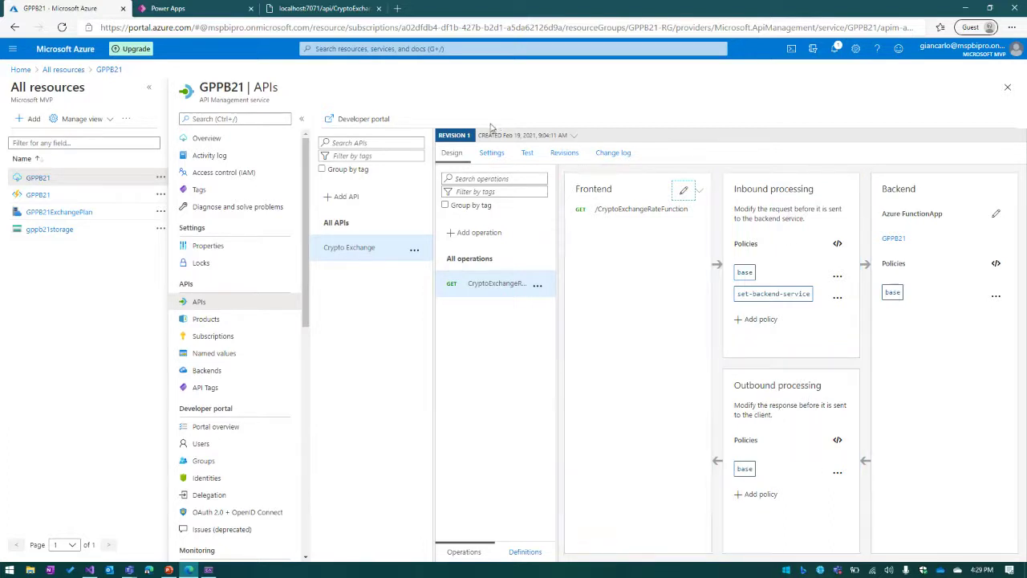
click(492, 153)
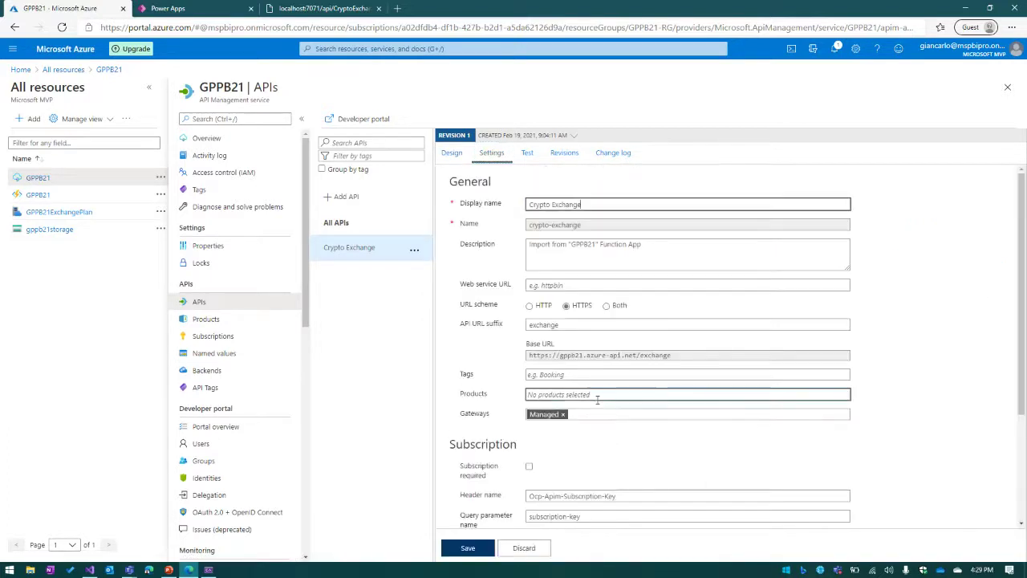
scroll(540, 382, down, 2)
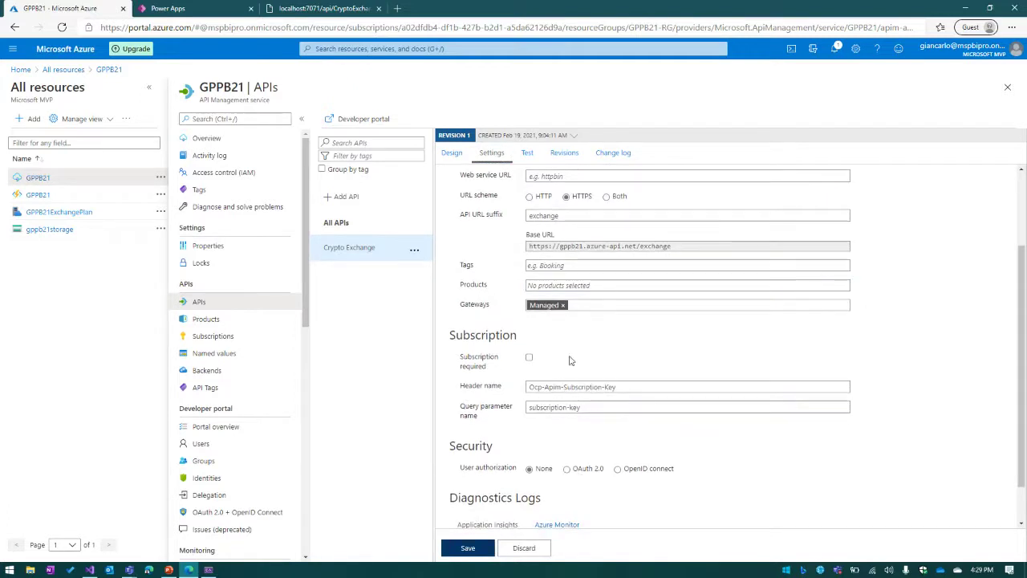
scroll(497, 404, up, 2)
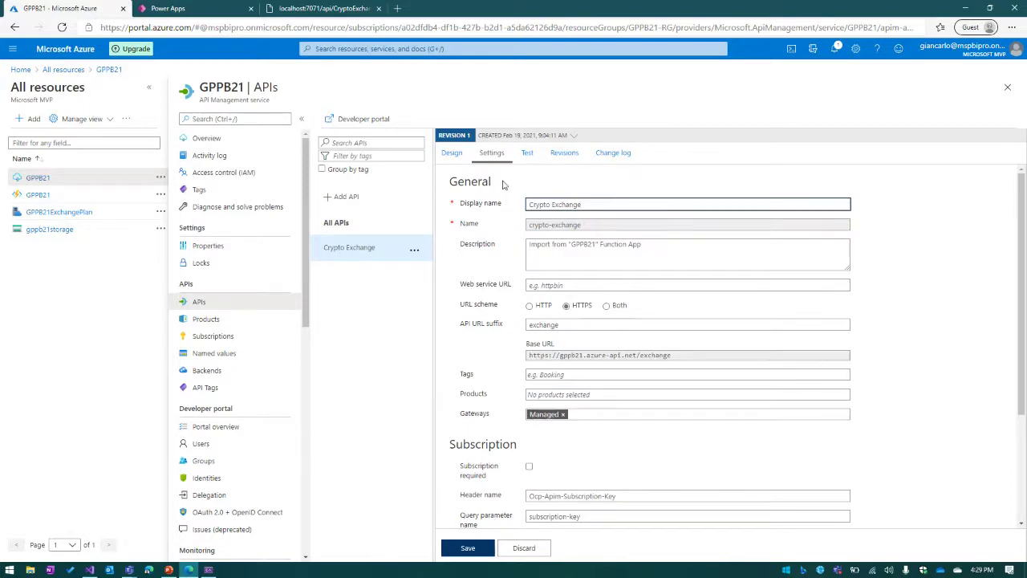
Step: Reopen the GPPB21 API Management service from the resource list and bring up the export options for its Crypto Exchange API
click(1005, 86)
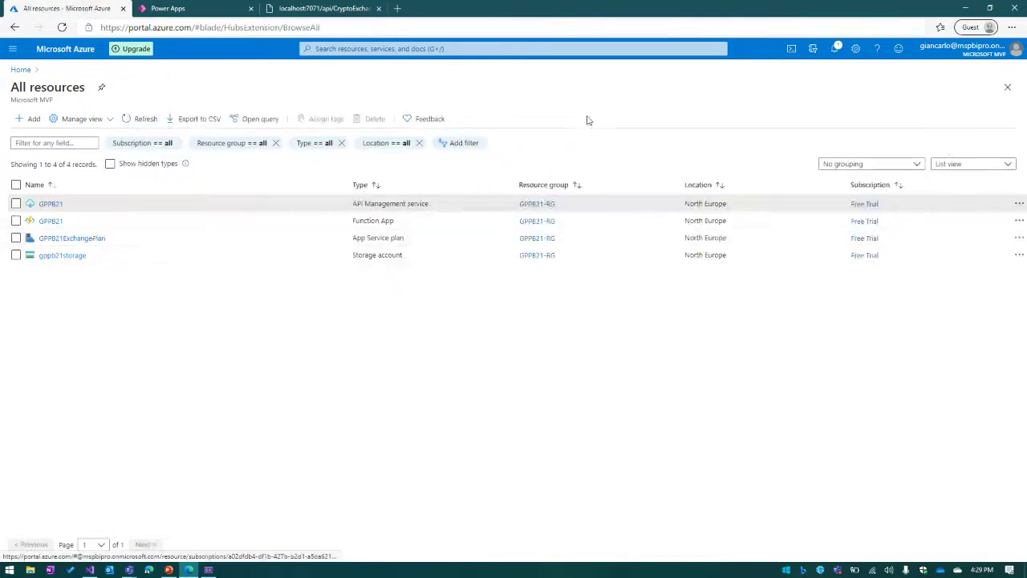
click(48, 210)
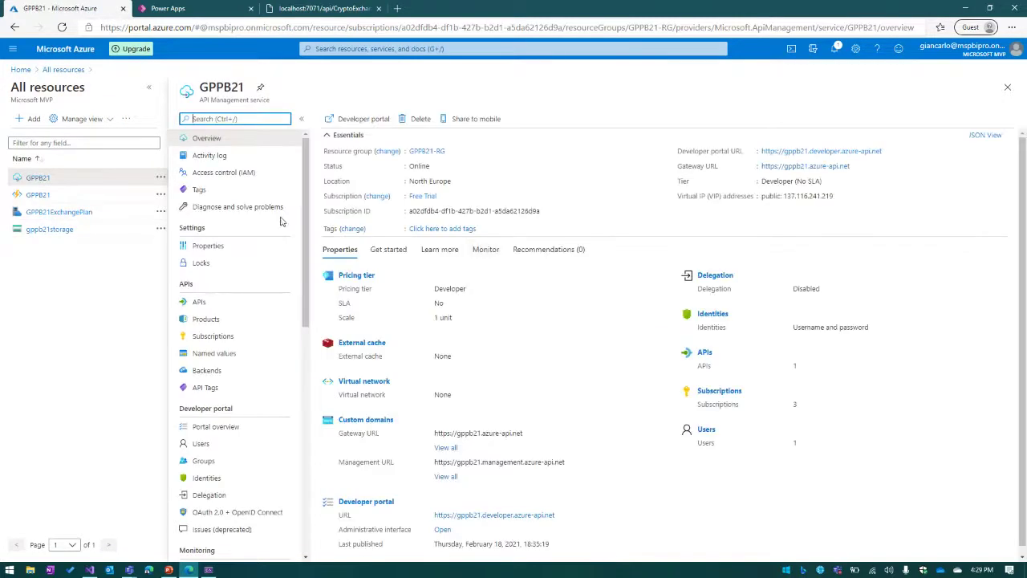
click(232, 301)
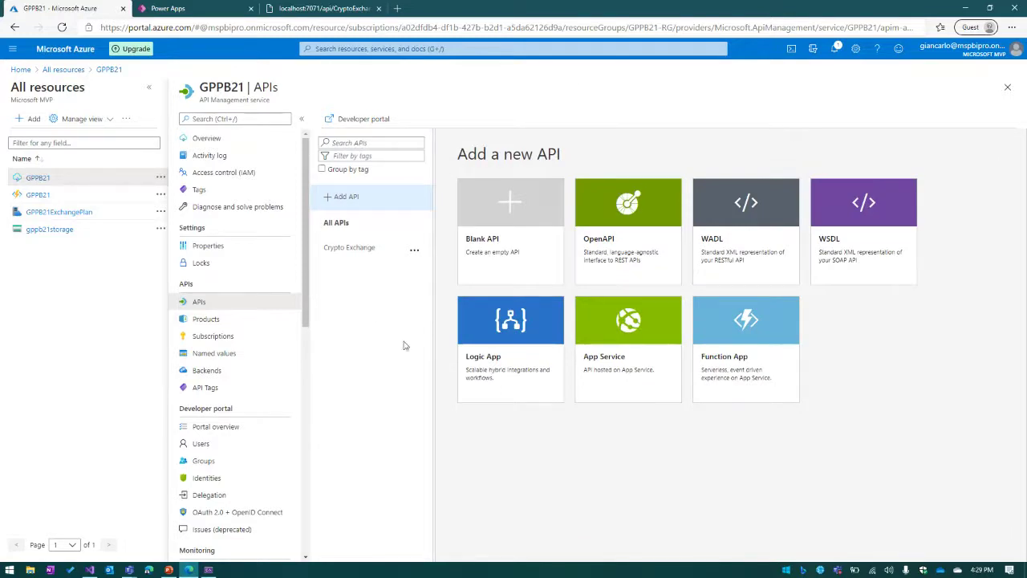
click(346, 248)
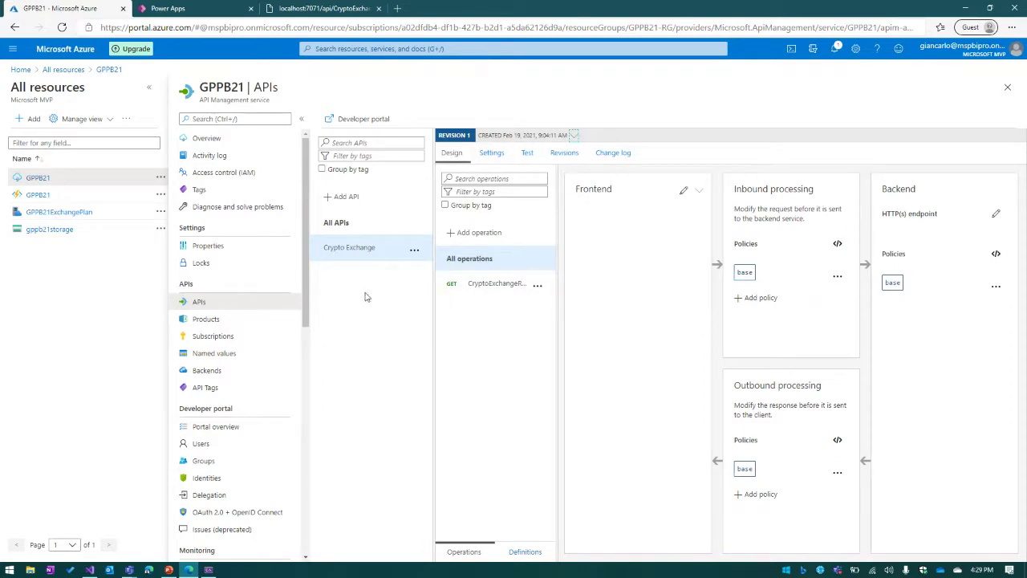
click(414, 250)
click(444, 336)
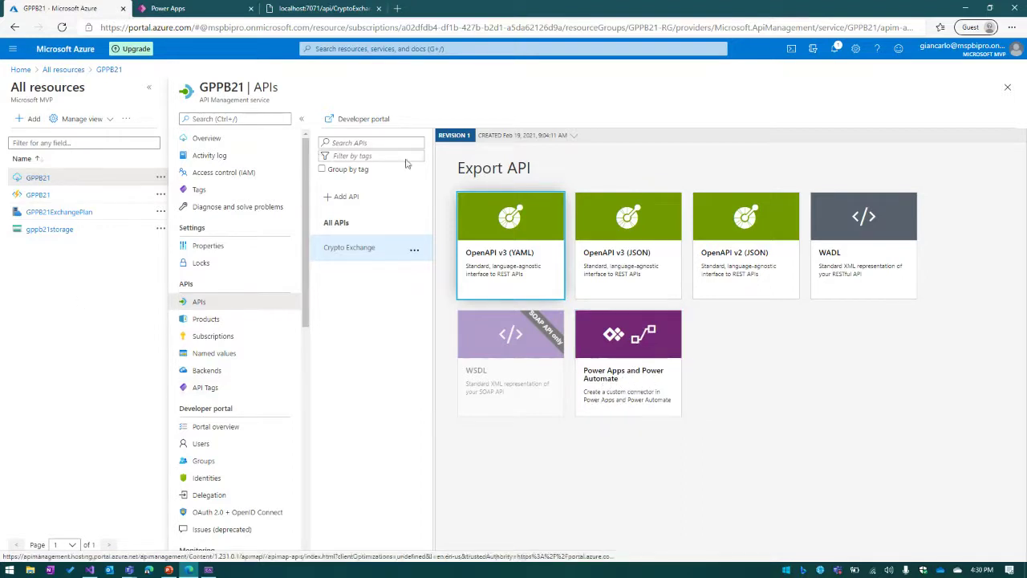
Step: Open the Power Apps and Power Automate export for the Crypto Exchange API and review its target environment and display name
click(631, 337)
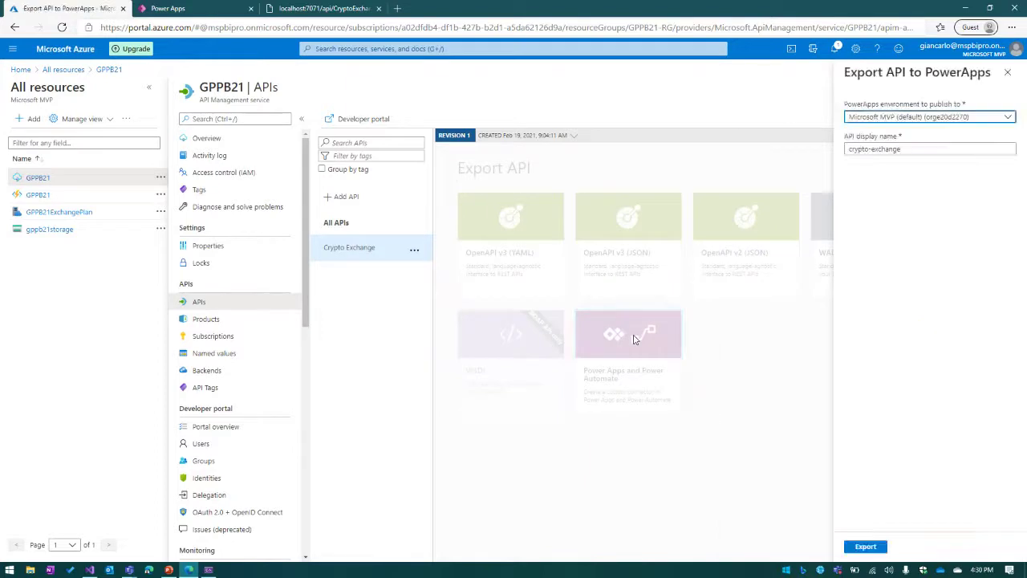
click(923, 120)
click(925, 131)
drag(907, 150, 831, 156)
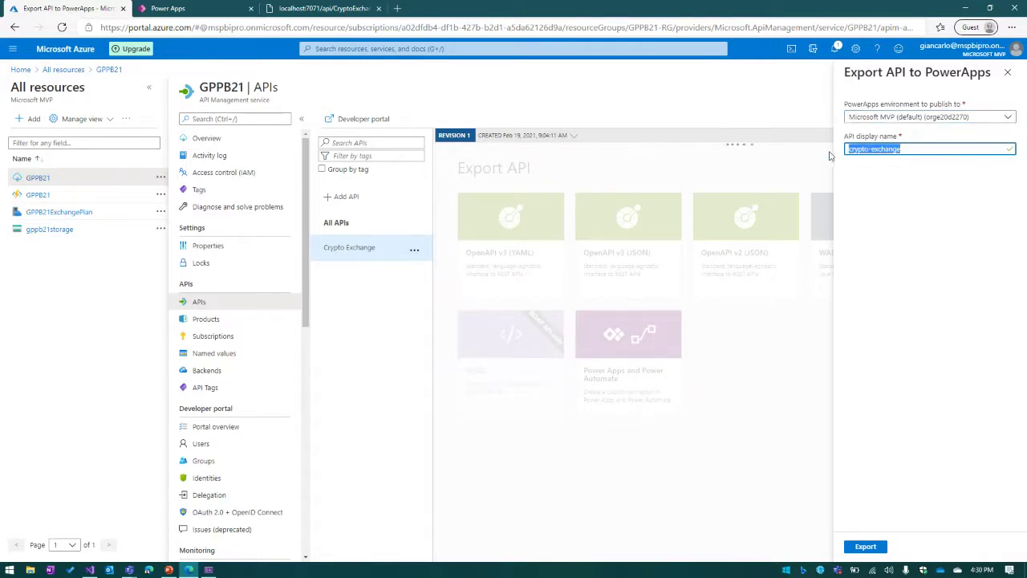
click(918, 170)
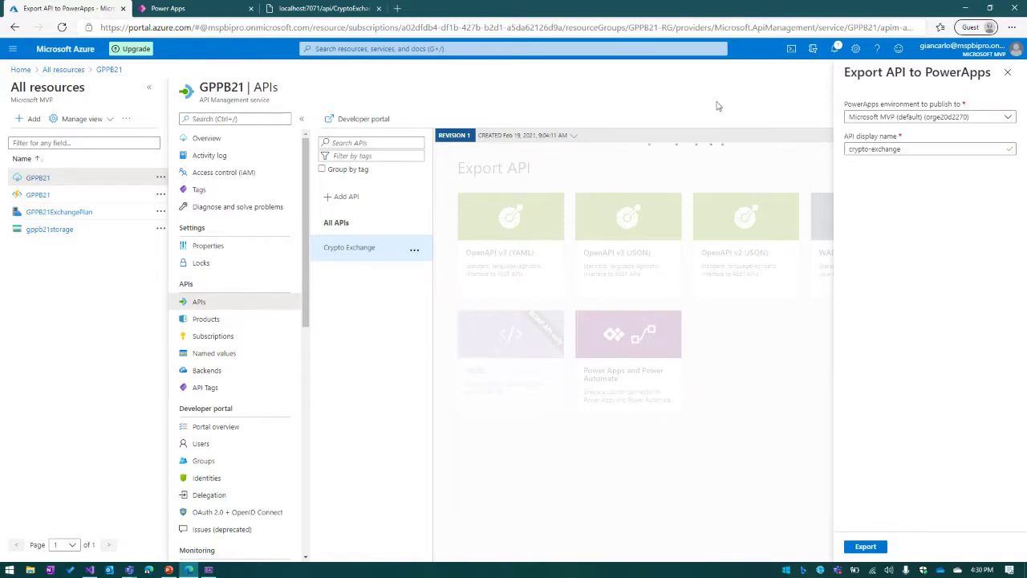
Step: Switch to Power Apps and open the details of the crypto-exchange custom connector
click(173, 9)
click(88, 192)
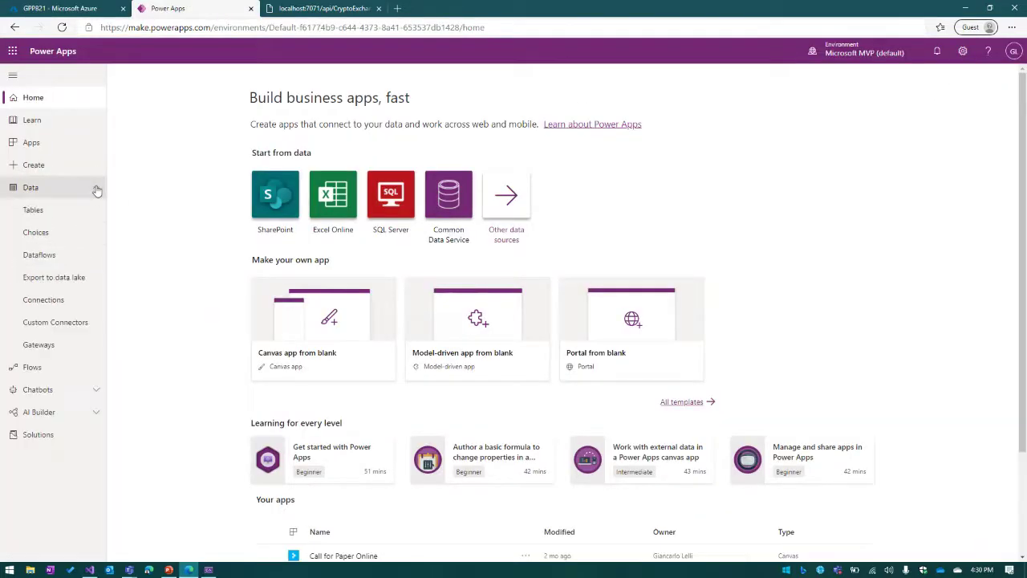
click(64, 322)
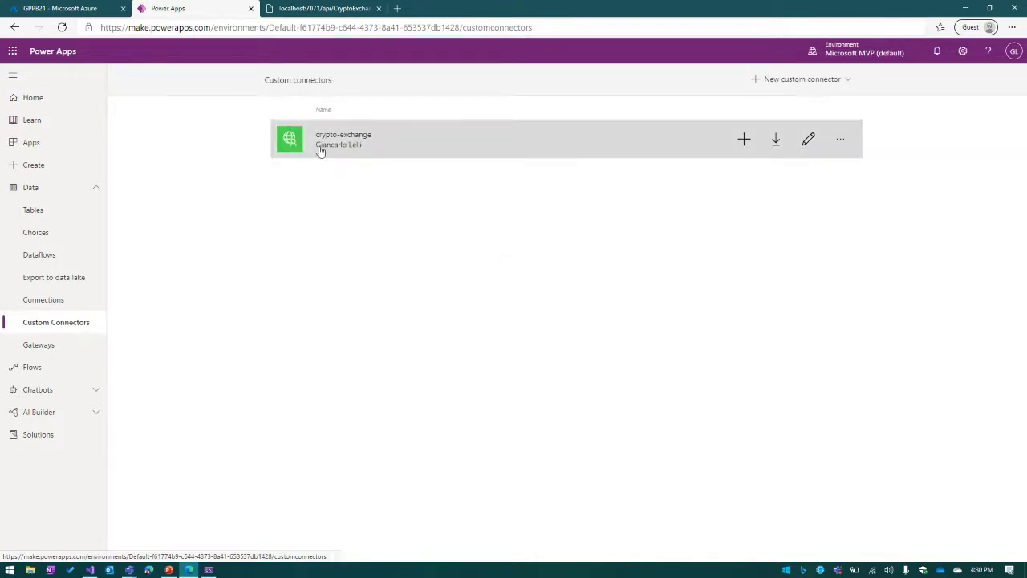
click(589, 144)
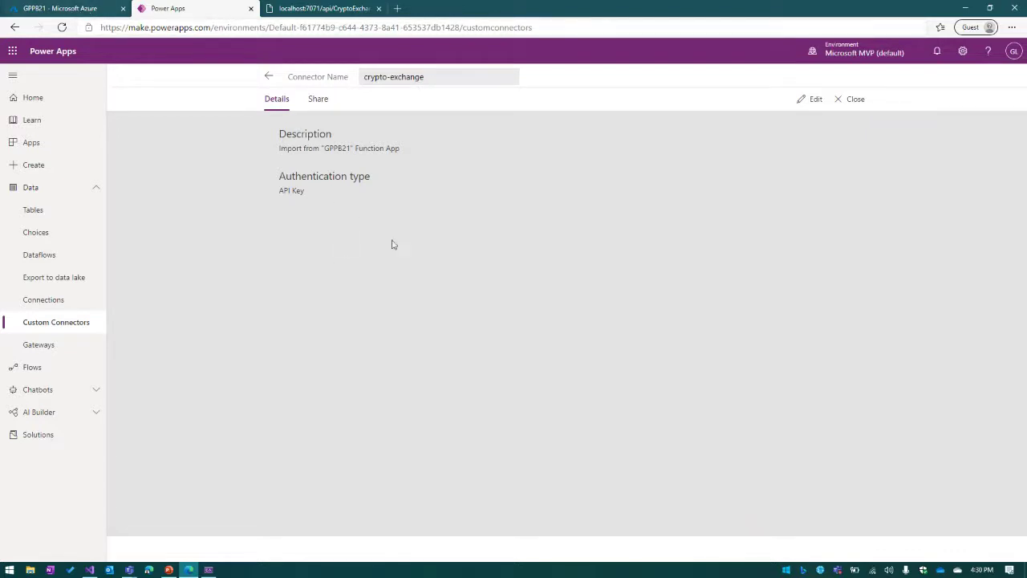
click(60, 10)
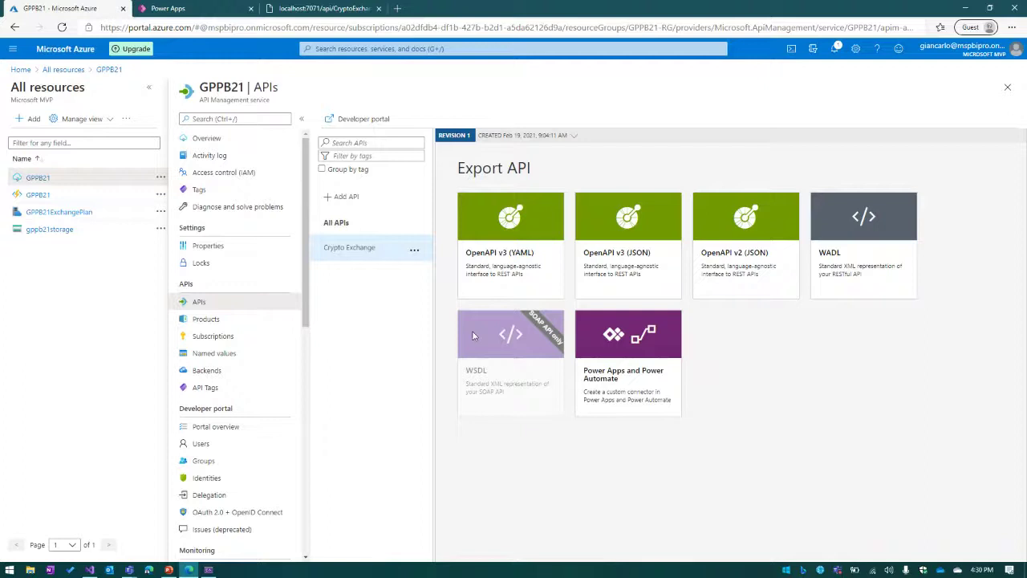
click(215, 12)
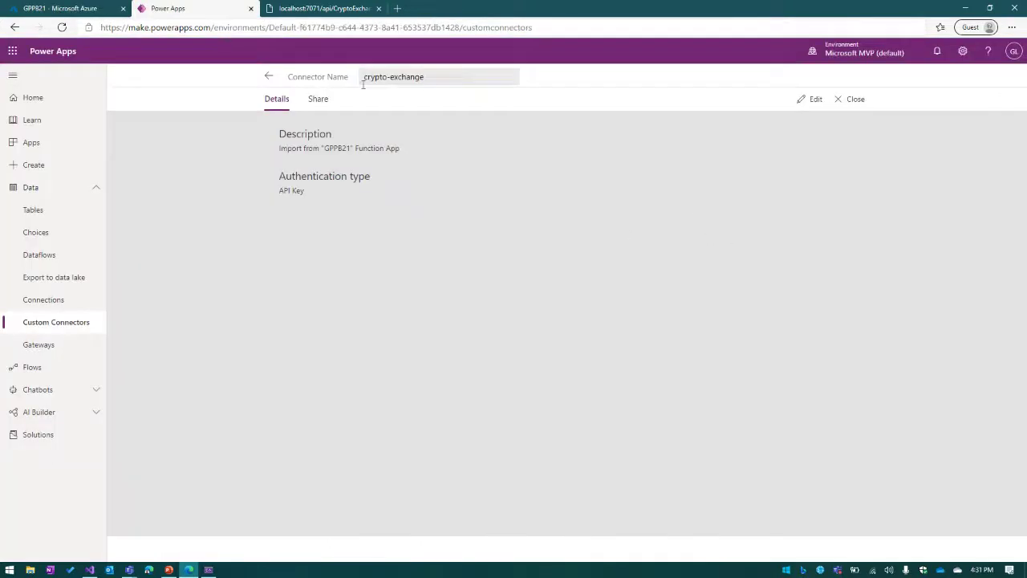
Step: Open the crypto-exchange connector for editing and review its general information, action definition and test page
click(813, 100)
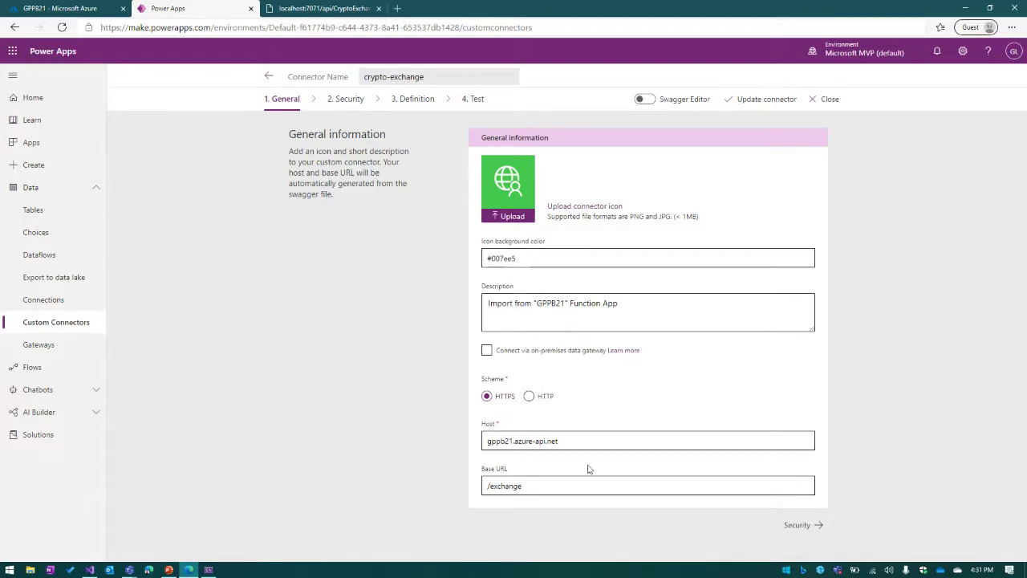
click(418, 104)
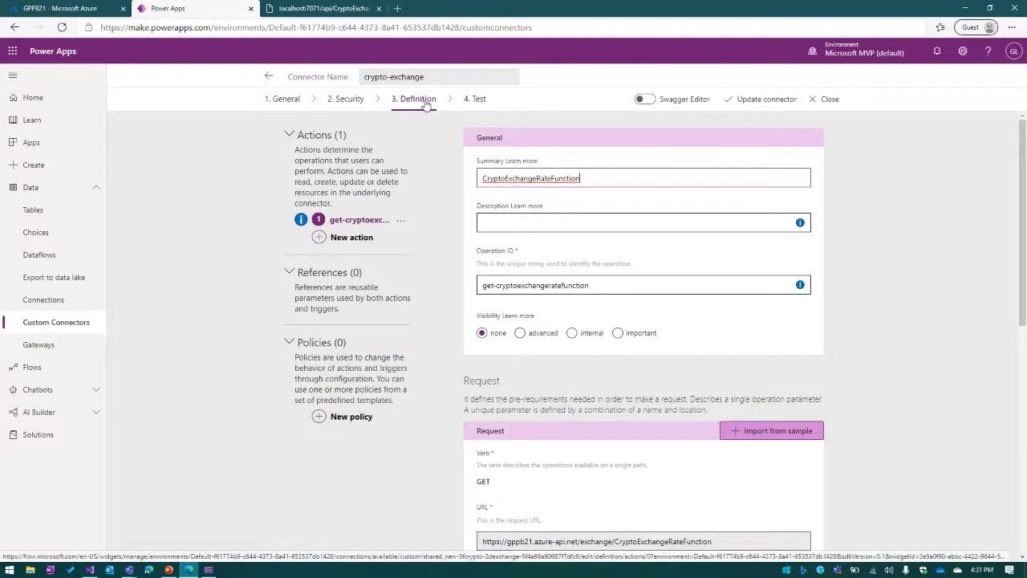
click(474, 99)
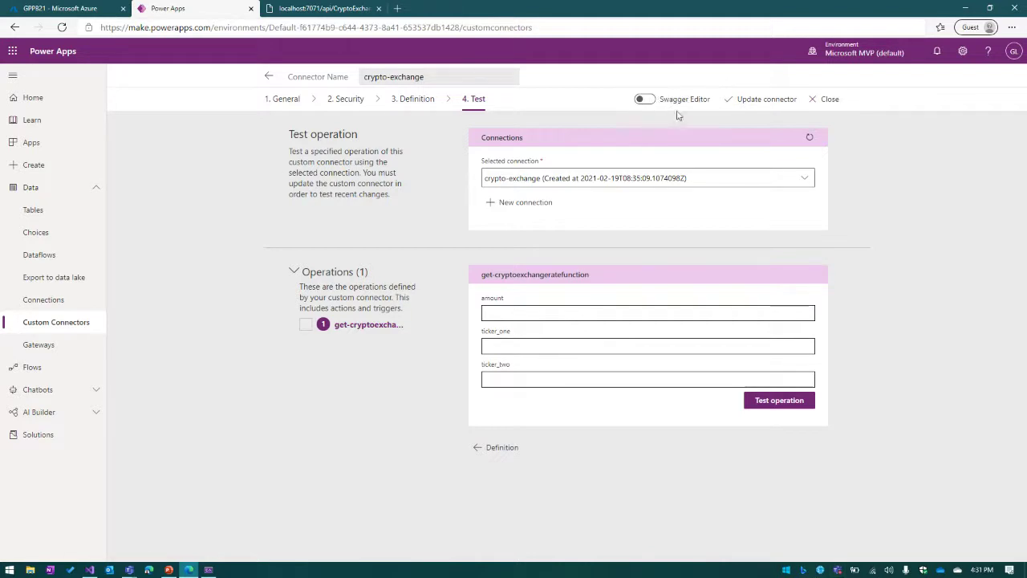
Step: Show the connector's Swagger source and compare it with the query parameter lines of CryptoExchangeRateFunction in Visual Studio
click(643, 102)
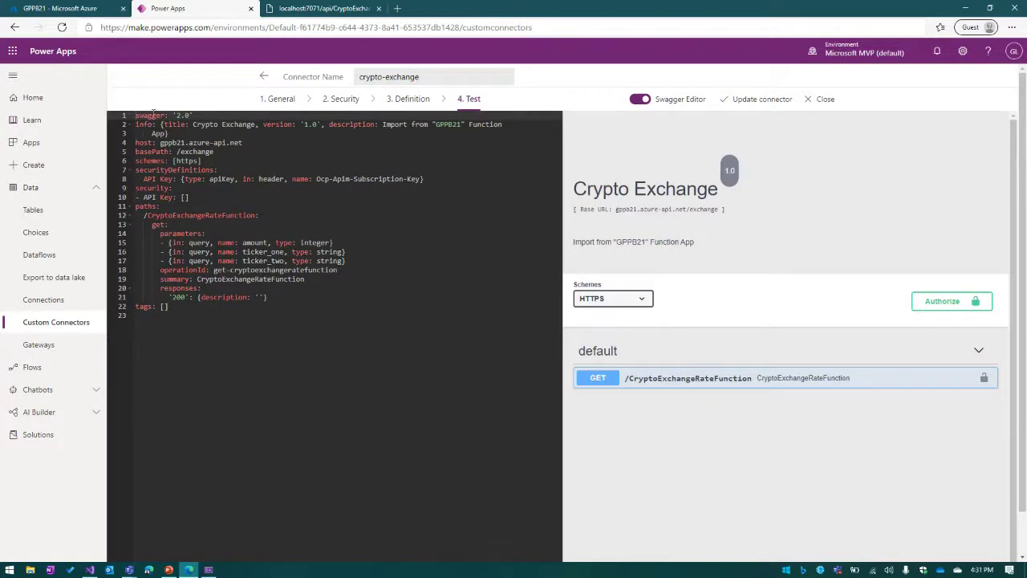
click(168, 316)
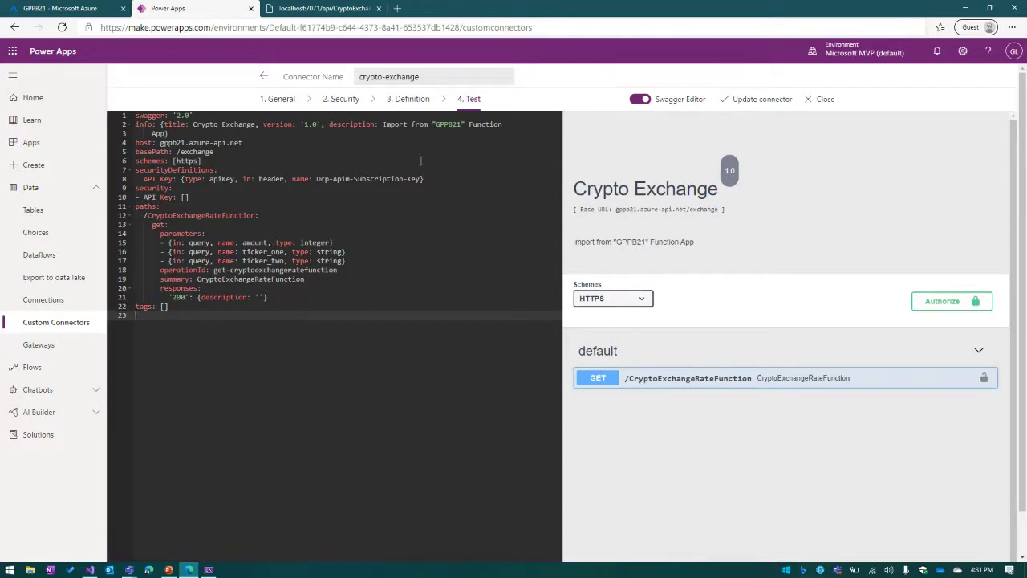
click(89, 570)
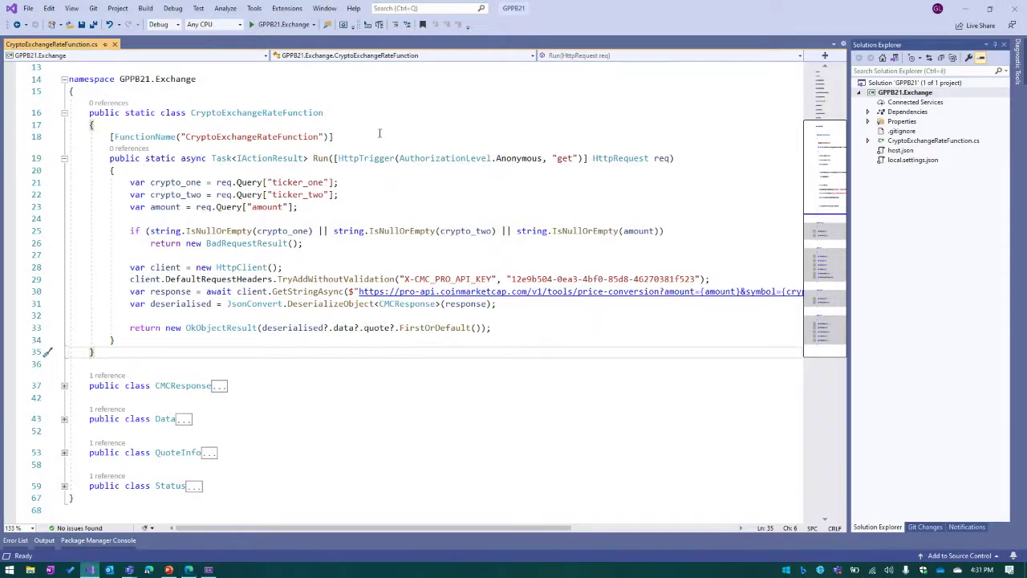
drag(301, 208, 48, 181)
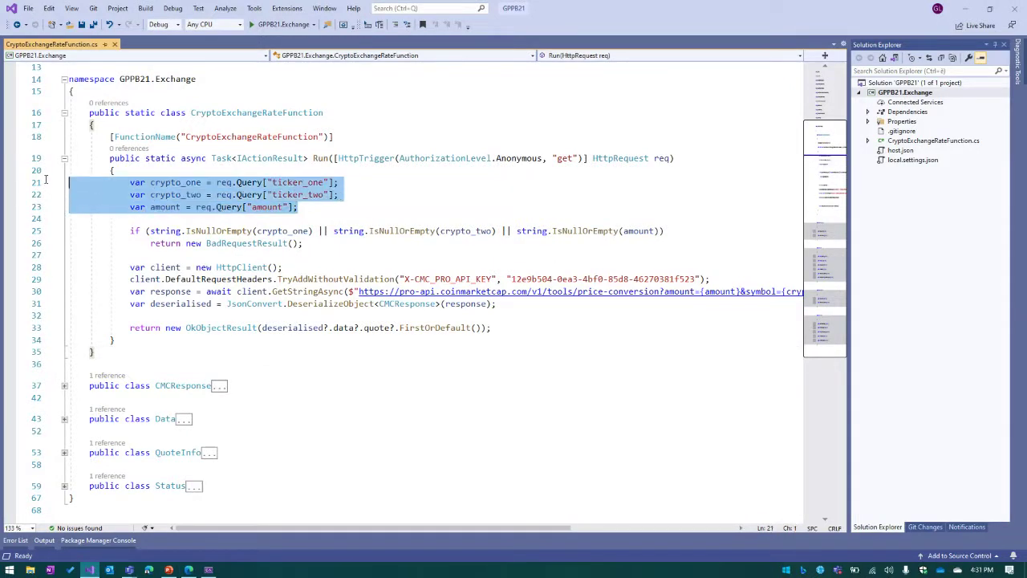
click(334, 200)
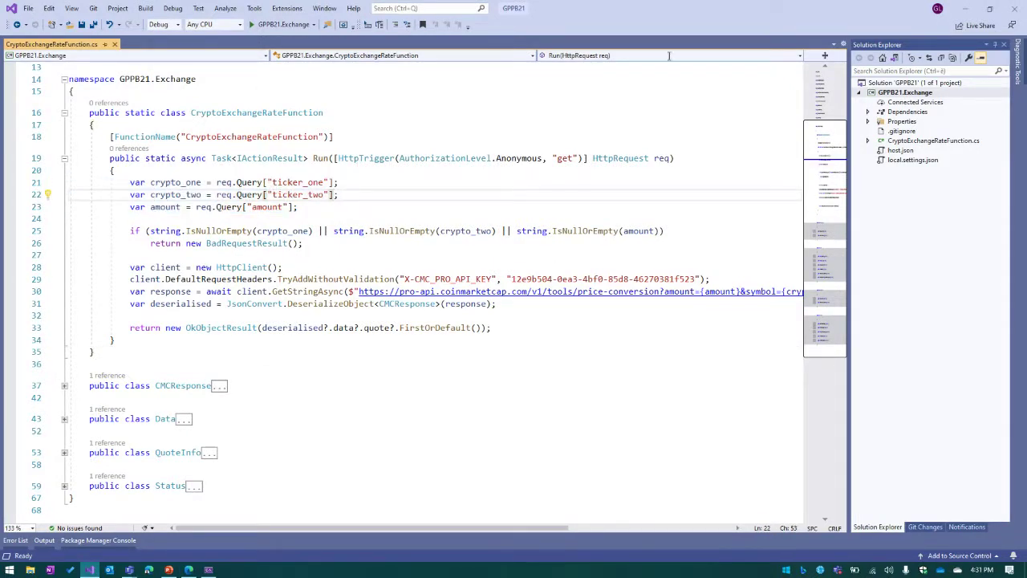
key(alt+Tab)
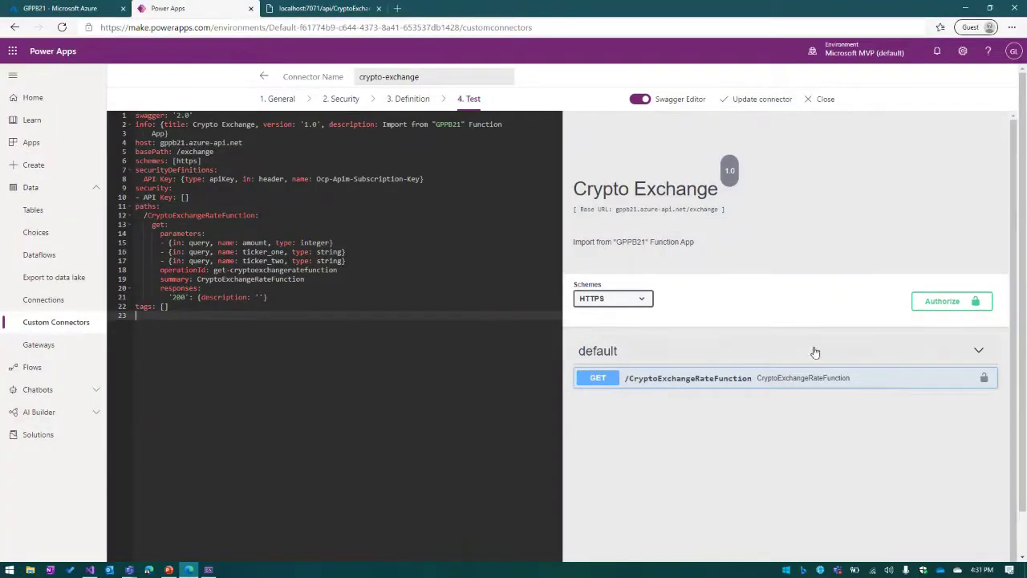
Step: Expand the GET CryptoExchangeRateFunction operation in the Swagger preview and review its input parameters
click(977, 351)
click(977, 350)
click(887, 383)
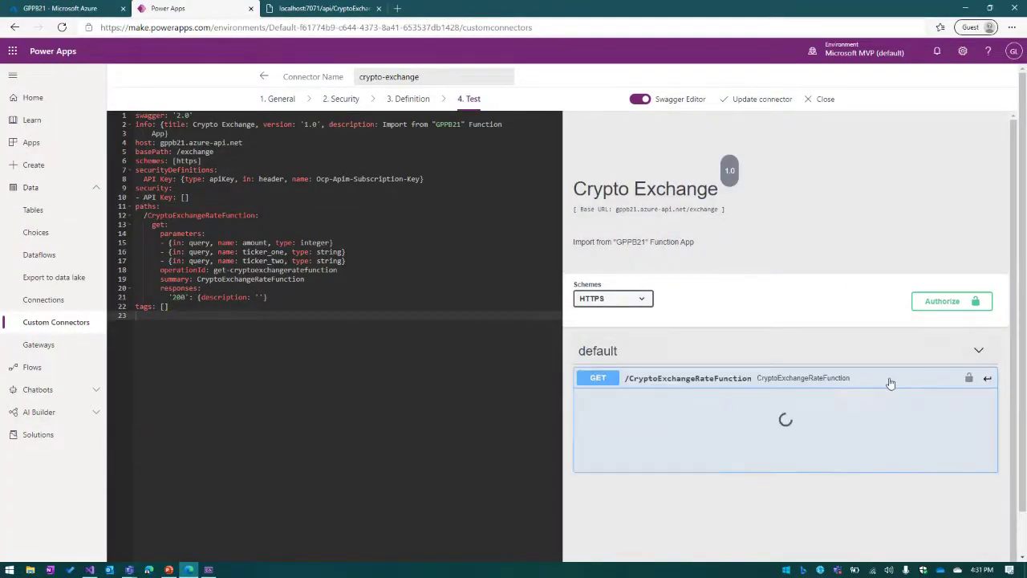
scroll(723, 361, down, 2)
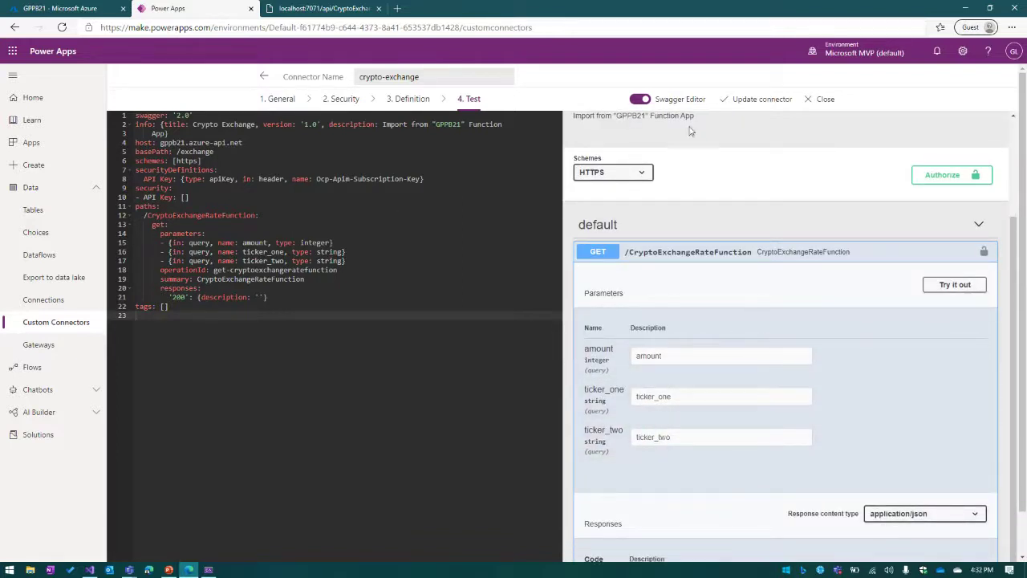
scroll(815, 300, up, 1)
scroll(815, 300, up, 1)
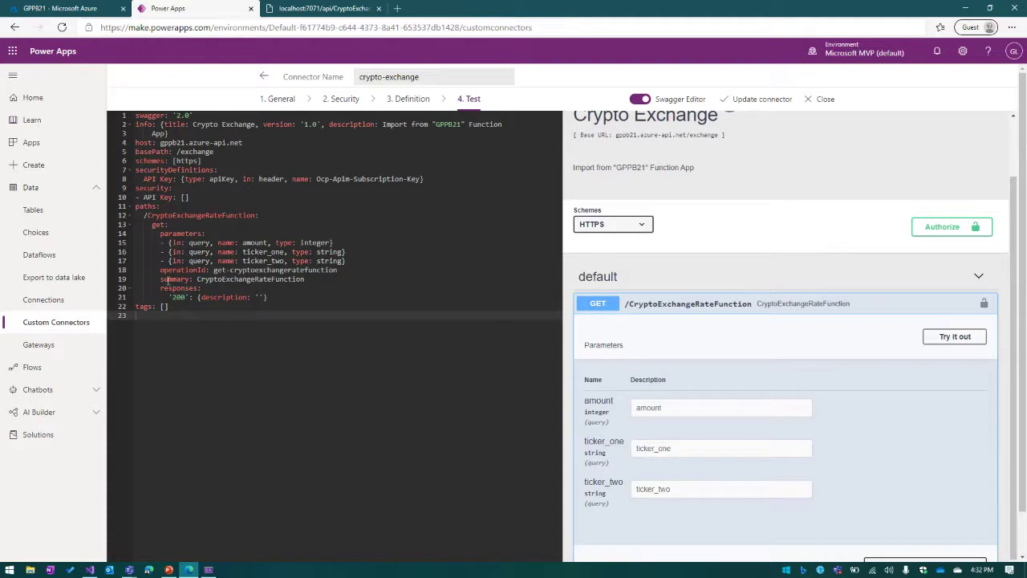
Step: Examine the location, name and type of the operation's query parameters in the Swagger source
drag(160, 234, 209, 234)
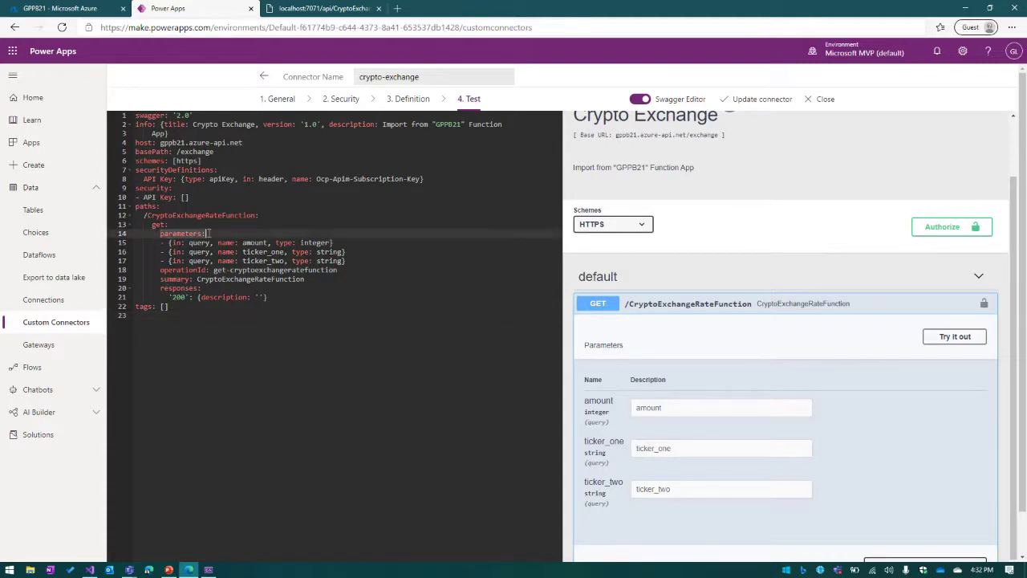
click(168, 242)
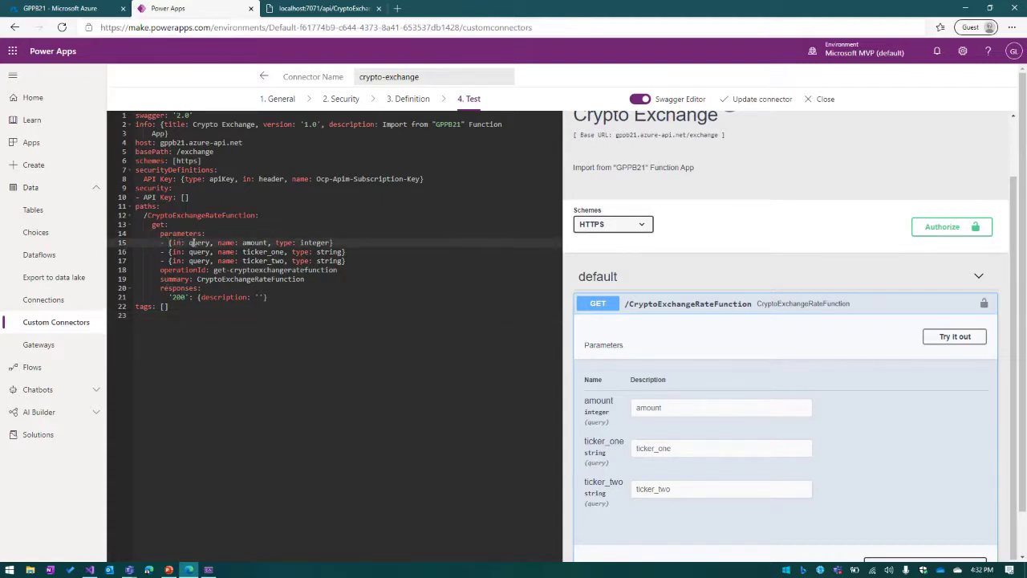
double_click(191, 243)
double_click(257, 242)
double_click(303, 243)
scroll(719, 281, up, 1)
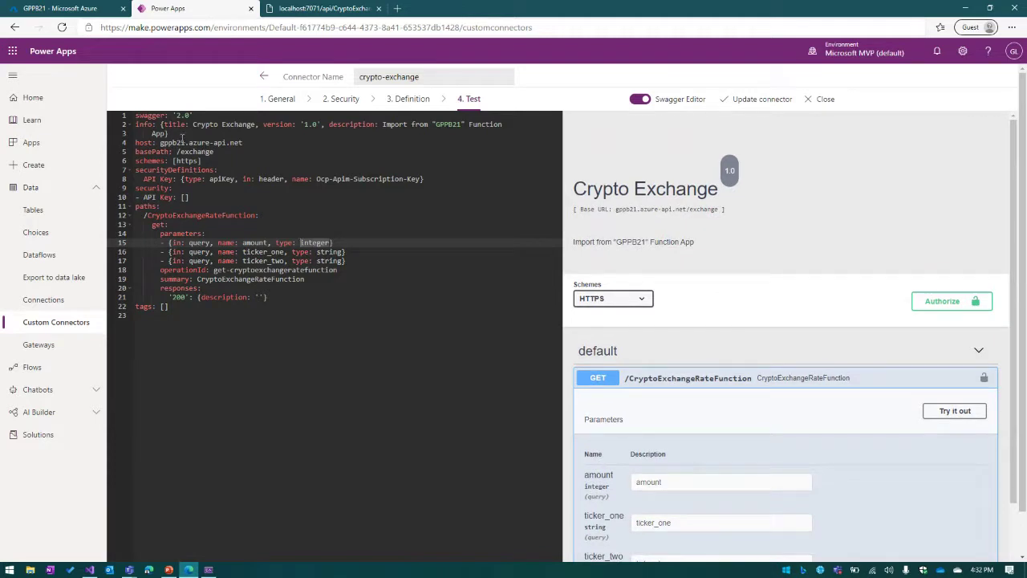
click(196, 251)
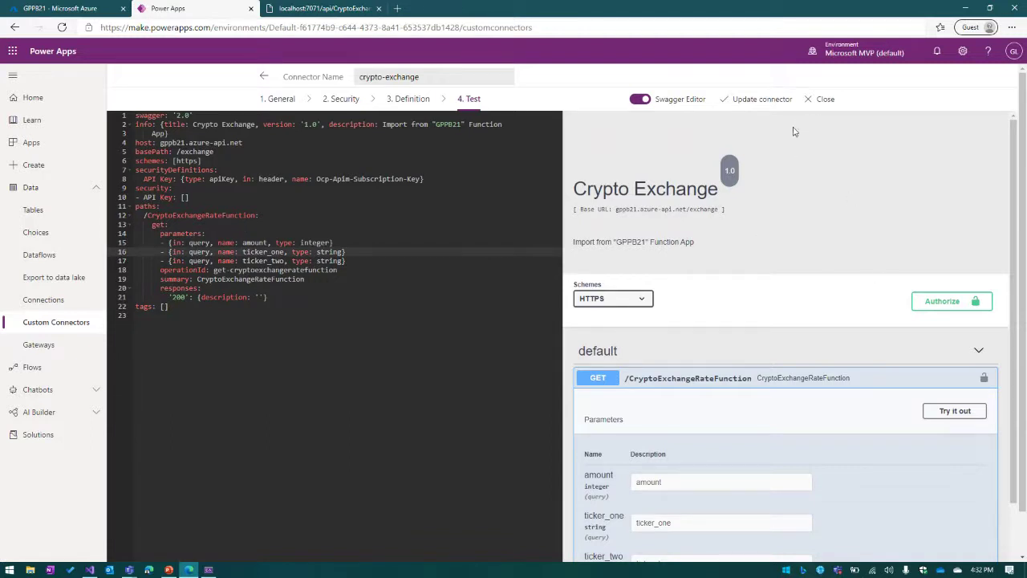
Step: Leave the Swagger view and test the operation over the existing crypto-exchange connection with amount 1, ticker_one EUR and ticker_two USD
click(639, 100)
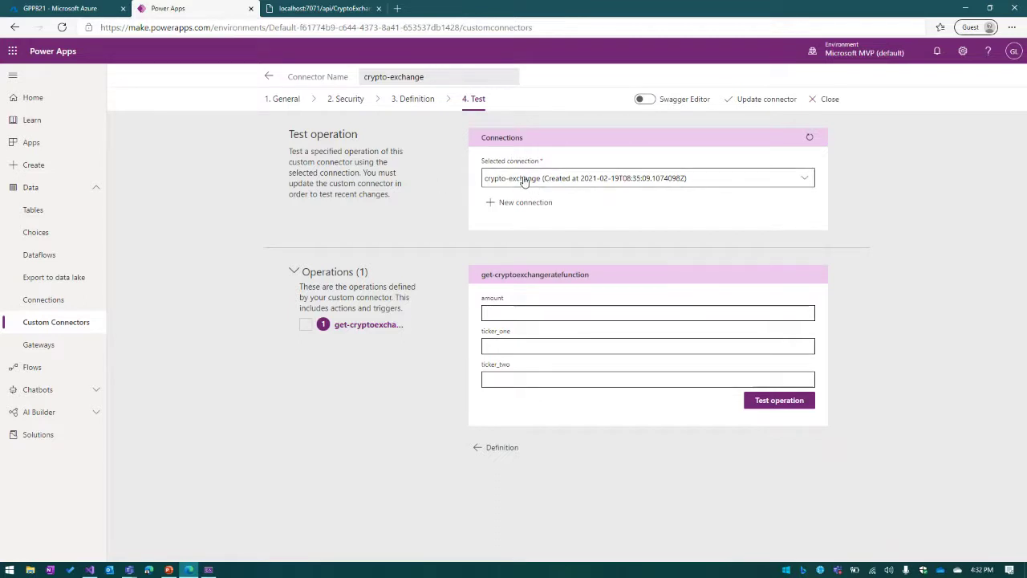
click(574, 180)
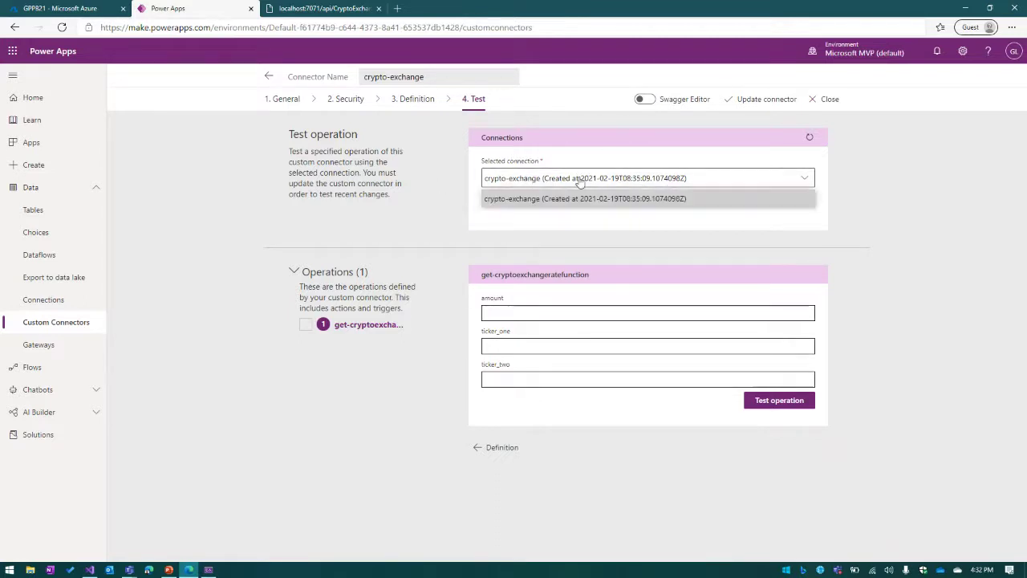
click(551, 161)
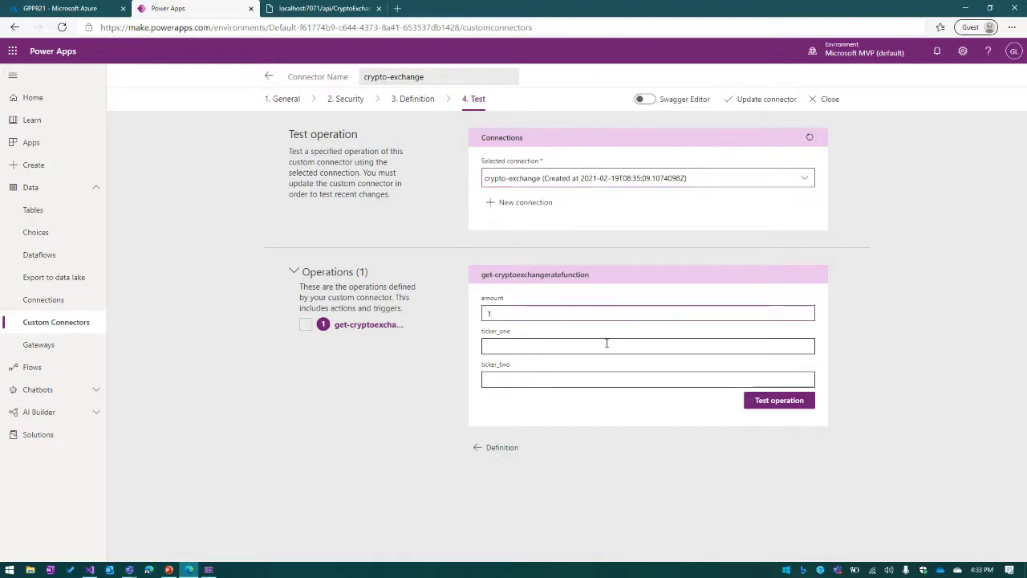
click(606, 344)
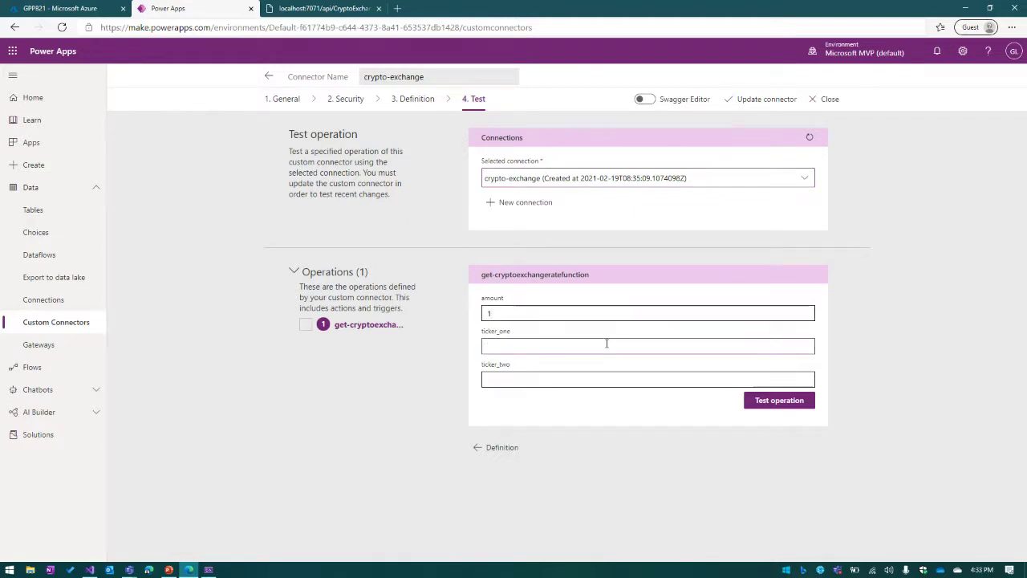
click(590, 380)
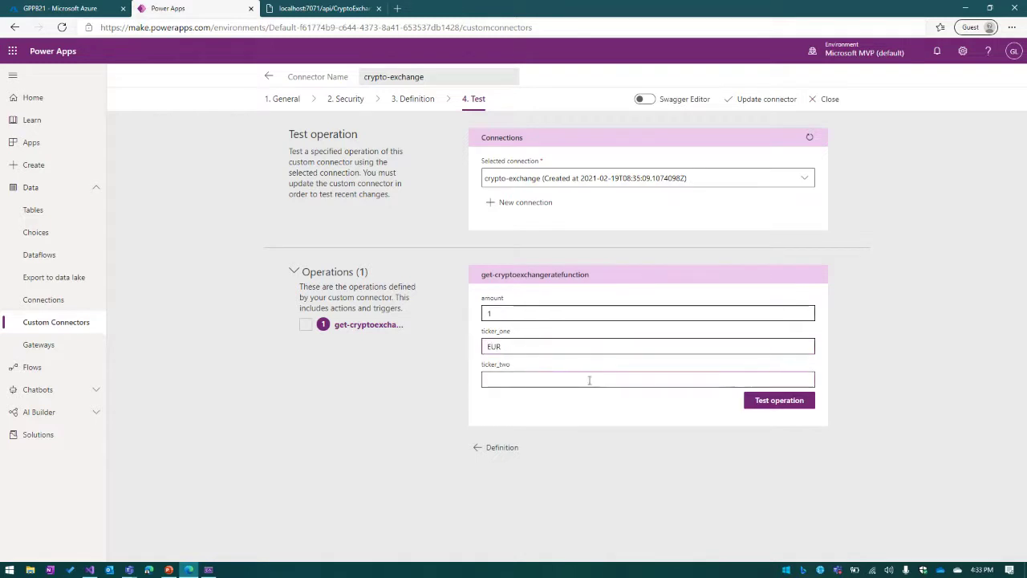
click(775, 406)
Step: Review the status, headers and body of the test operation's response
scroll(418, 274, down, 3)
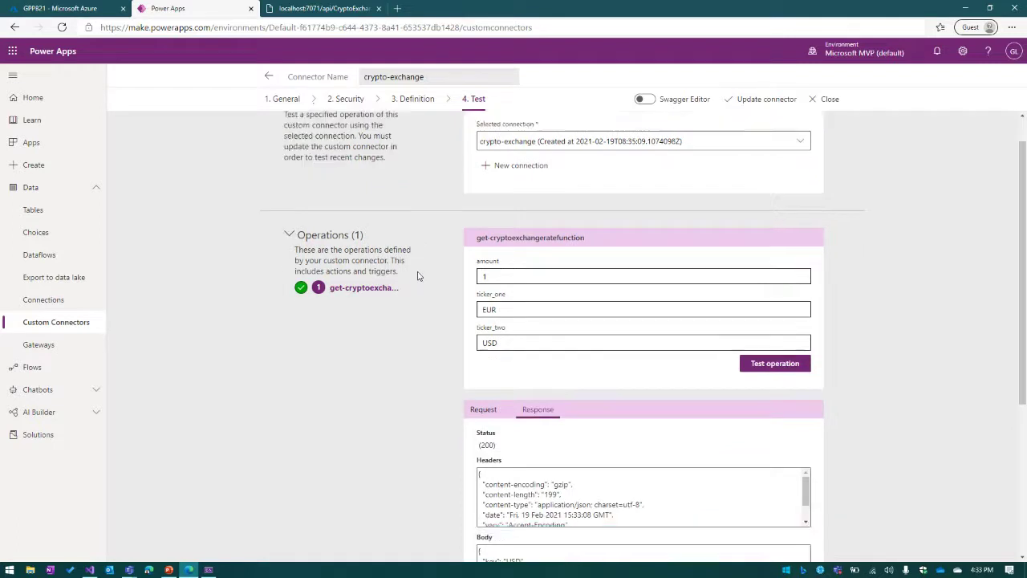
scroll(394, 351, down, 2)
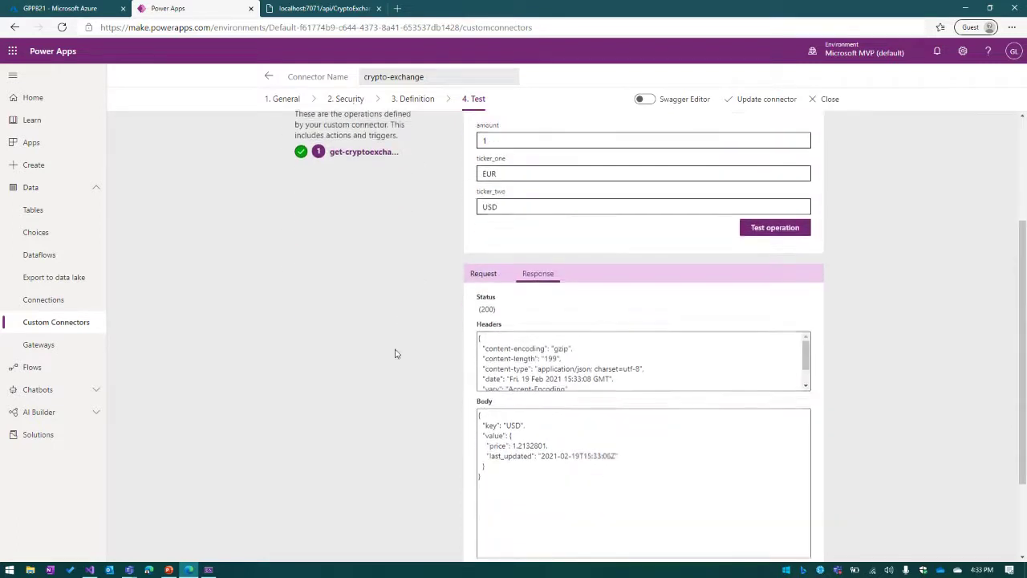
click(498, 447)
key(ctrl+a)
click(549, 448)
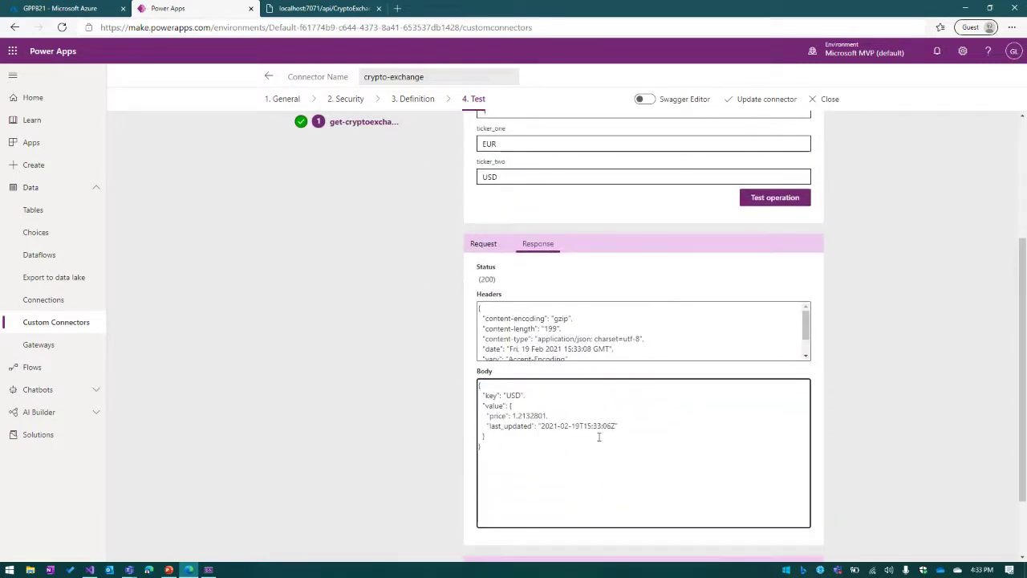
scroll(383, 381, up, 5)
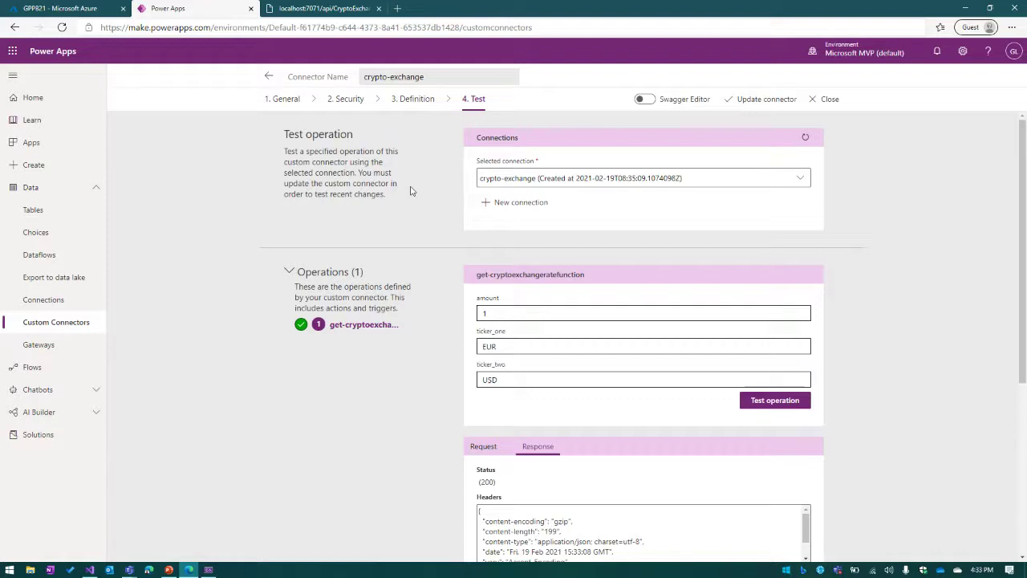
Step: Switch to the PowerPoint presentation, start the slide show from the Demo slide and advance to the "Any Questions?" slide
click(169, 569)
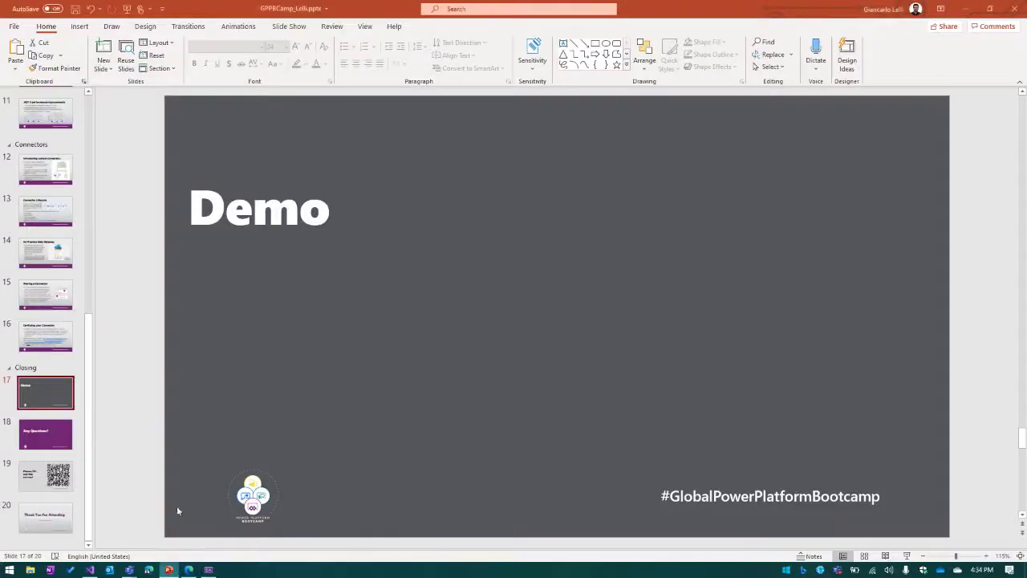
click(907, 556)
click(777, 350)
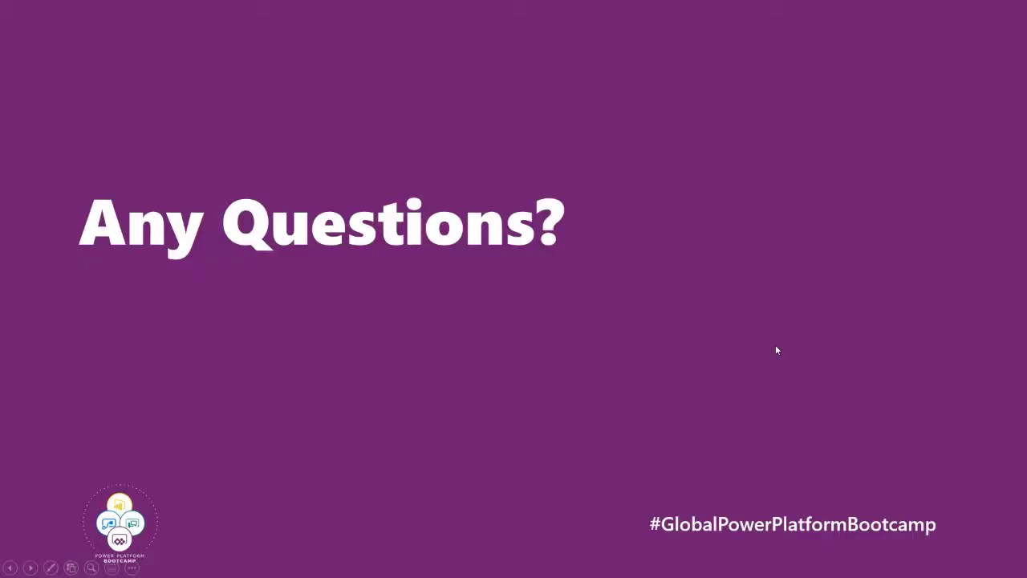